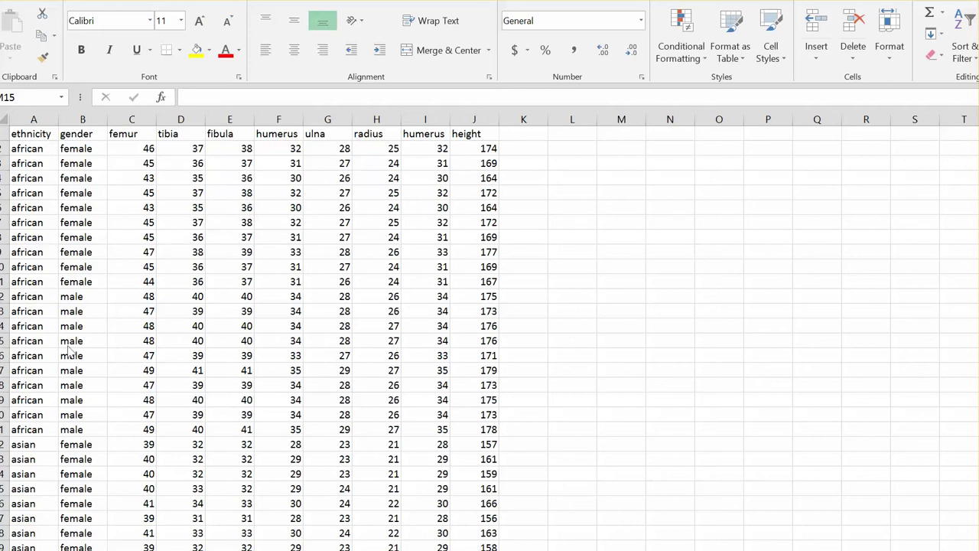
Look through the ethnicity, gender, bone length and height records down to the last row.
{"action": "scroll", "coordinate": [68, 352], "scroll_direction": "down", "scroll_amount": 4}
{"action": "scroll", "coordinate": [68, 344], "scroll_direction": "down", "scroll_amount": 9}
{"action": "scroll", "coordinate": [68, 344], "scroll_direction": "up", "scroll_amount": 2}
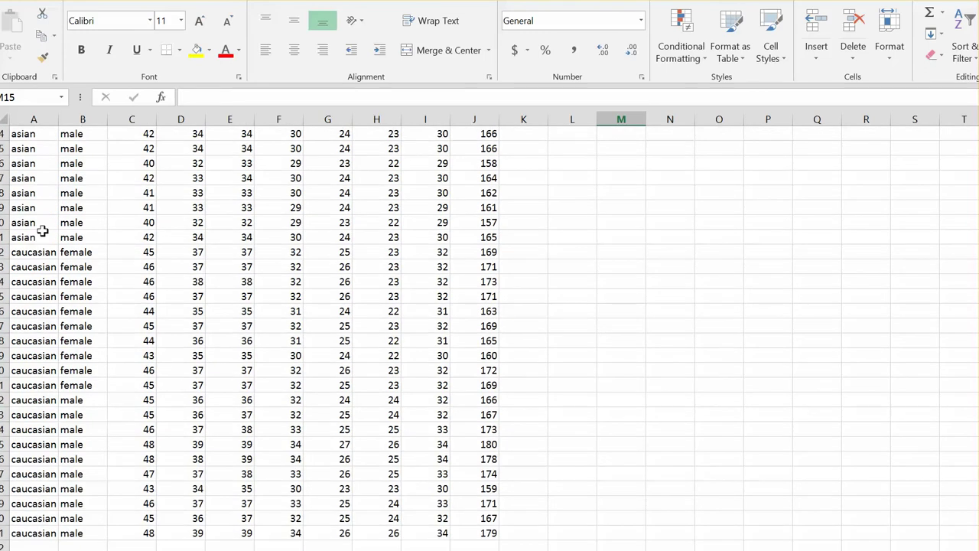
{"action": "scroll", "coordinate": [42, 230], "scroll_direction": "up", "scroll_amount": 10}
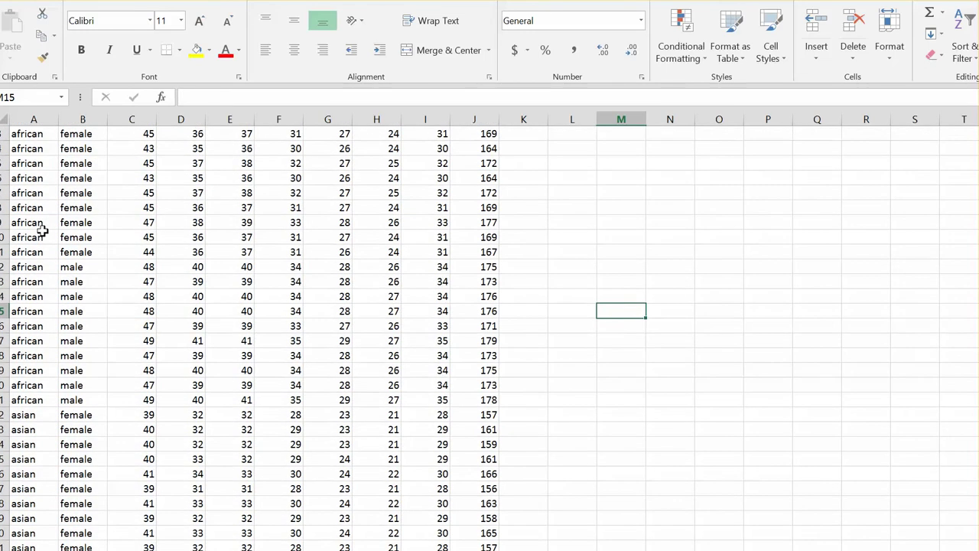
{"action": "scroll", "coordinate": [42, 230], "scroll_direction": "up", "scroll_amount": 1}
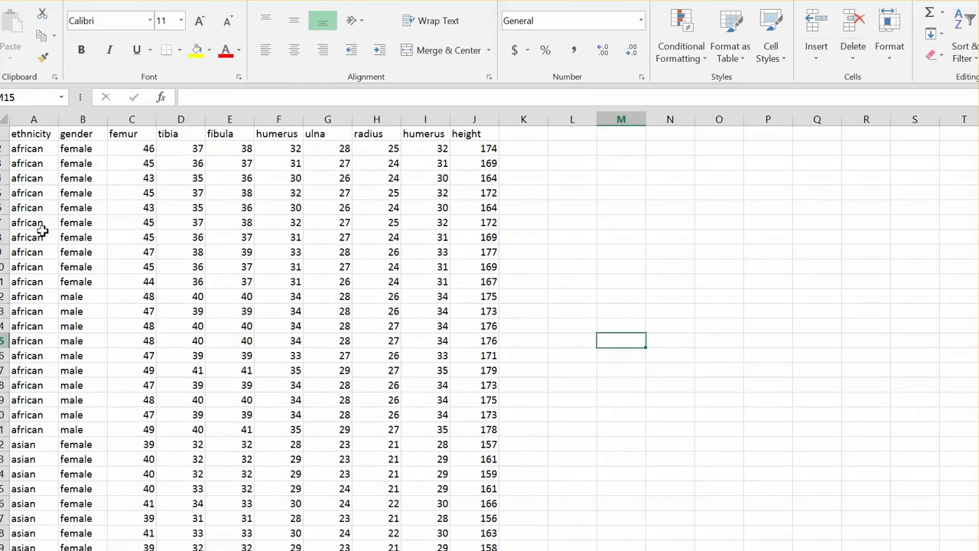
{"action": "left_click", "coordinate": [961, 28]}
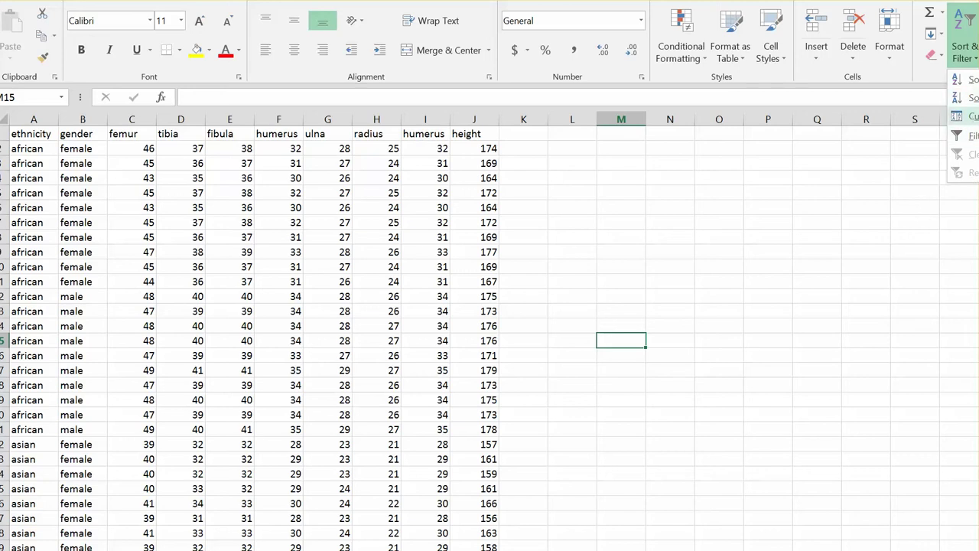
{"action": "left_click", "coordinate": [966, 117]}
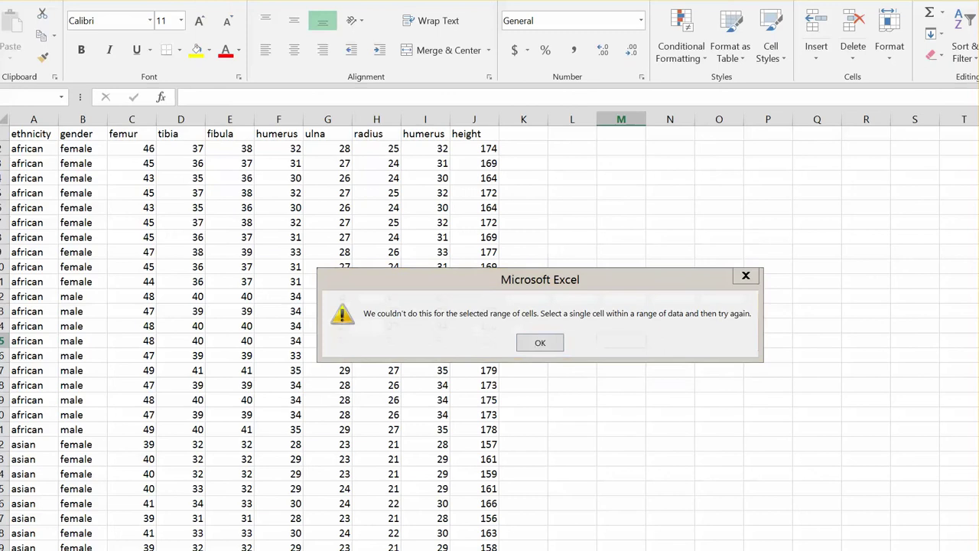
{"action": "left_click", "coordinate": [542, 344]}
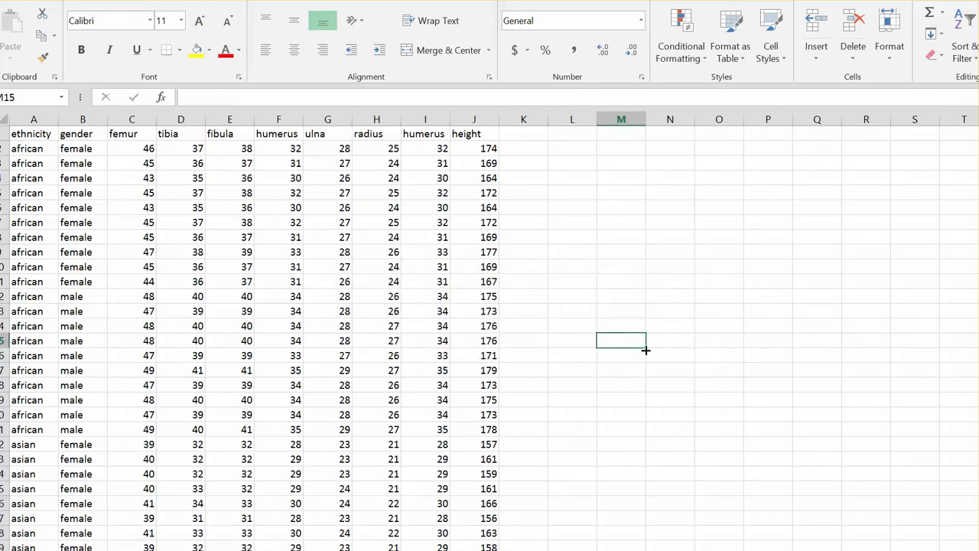
Sort the whole data table by gender values from A to Z, treating the first row as headers, and review the rows.
{"action": "left_click", "coordinate": [4, 121]}
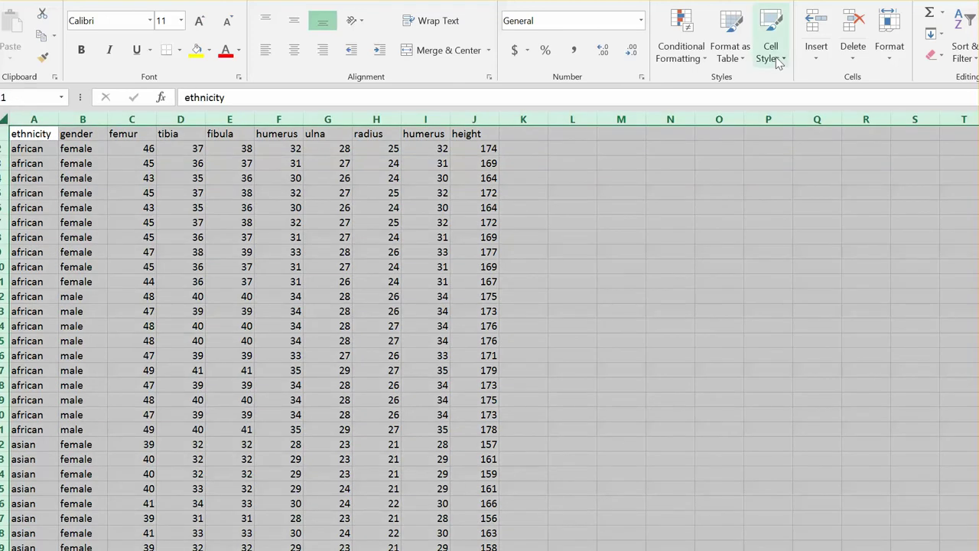
{"action": "left_click", "coordinate": [958, 32]}
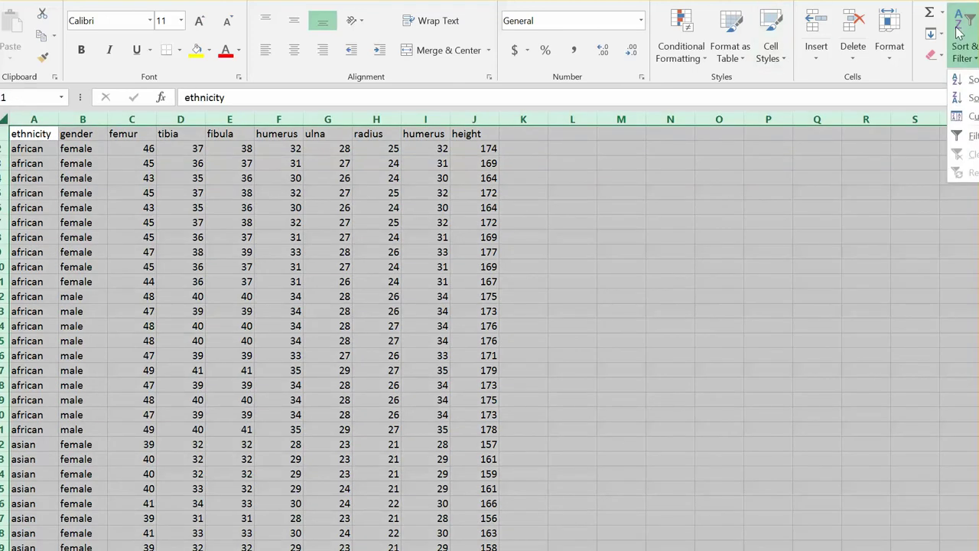
{"action": "left_click", "coordinate": [964, 116]}
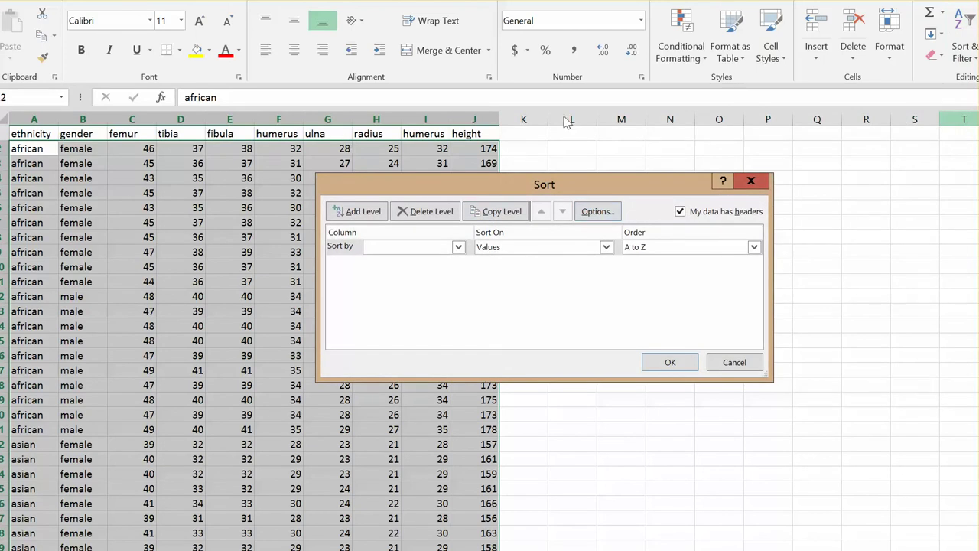
{"action": "left_click", "coordinate": [680, 212]}
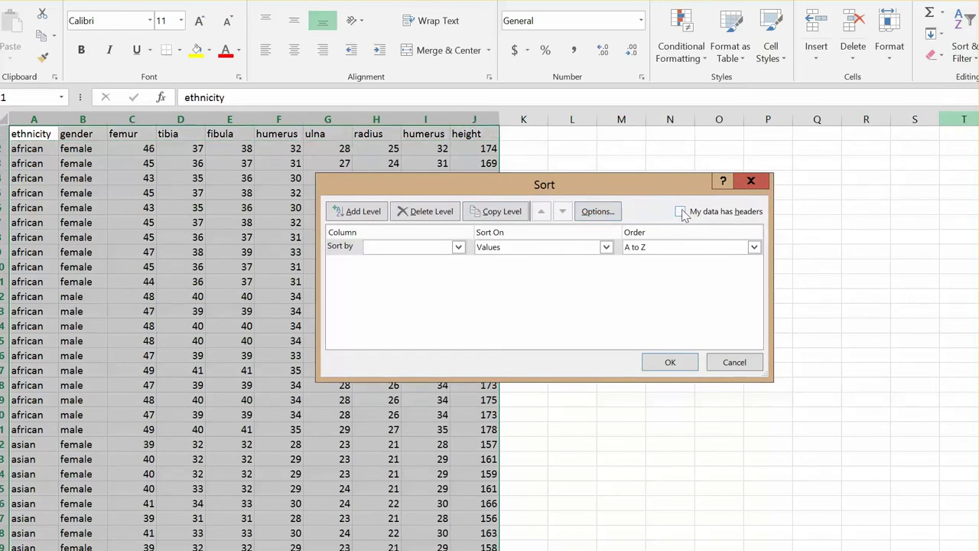
{"action": "left_click", "coordinate": [680, 212]}
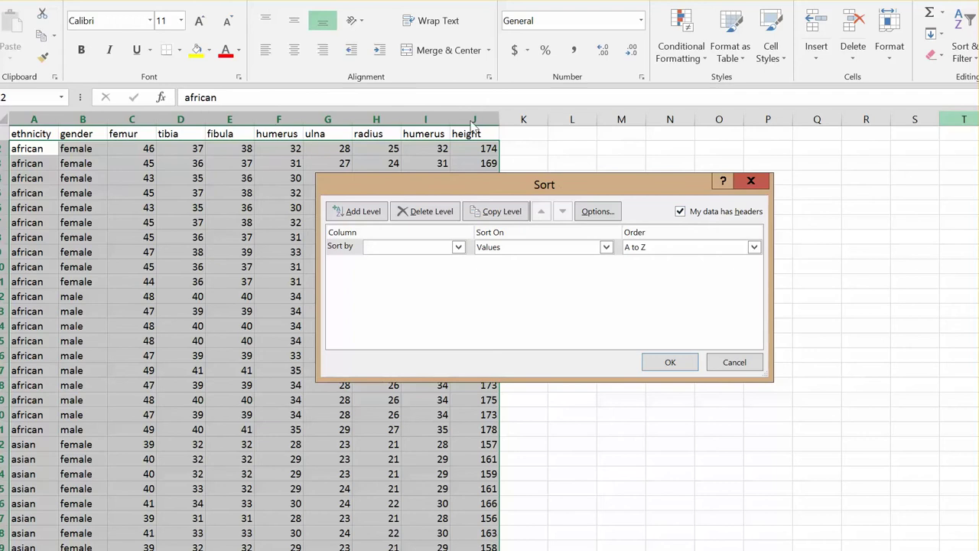
{"action": "left_click", "coordinate": [458, 247]}
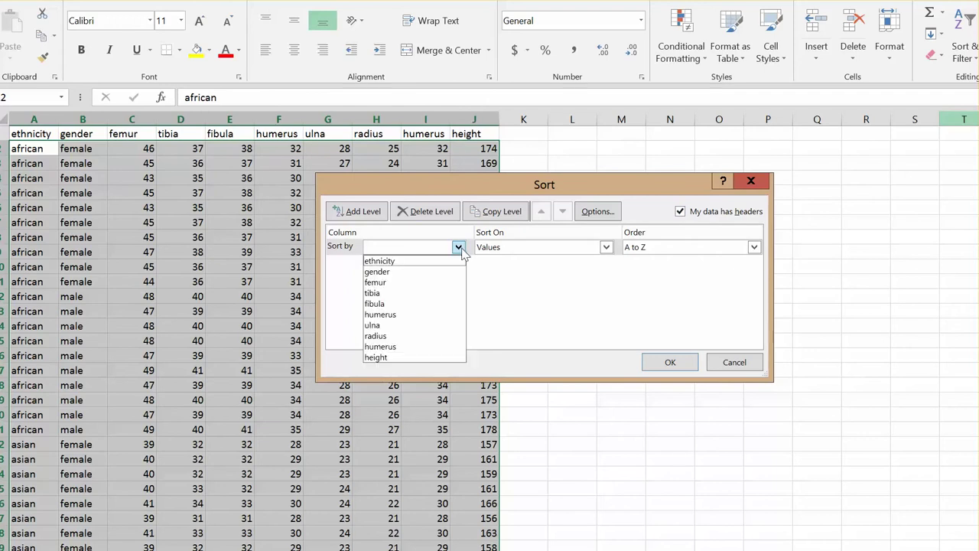
{"action": "left_click", "coordinate": [429, 272]}
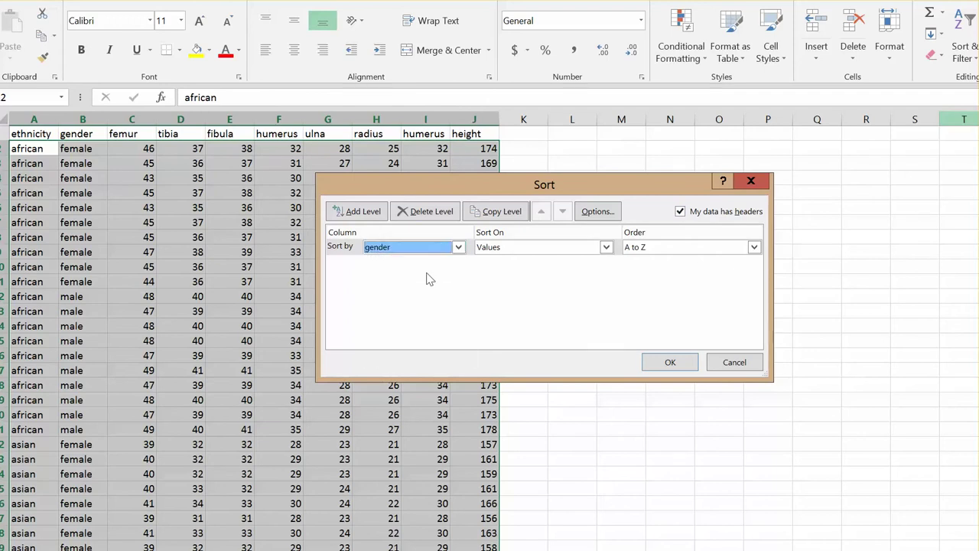
{"action": "left_click", "coordinate": [659, 361]}
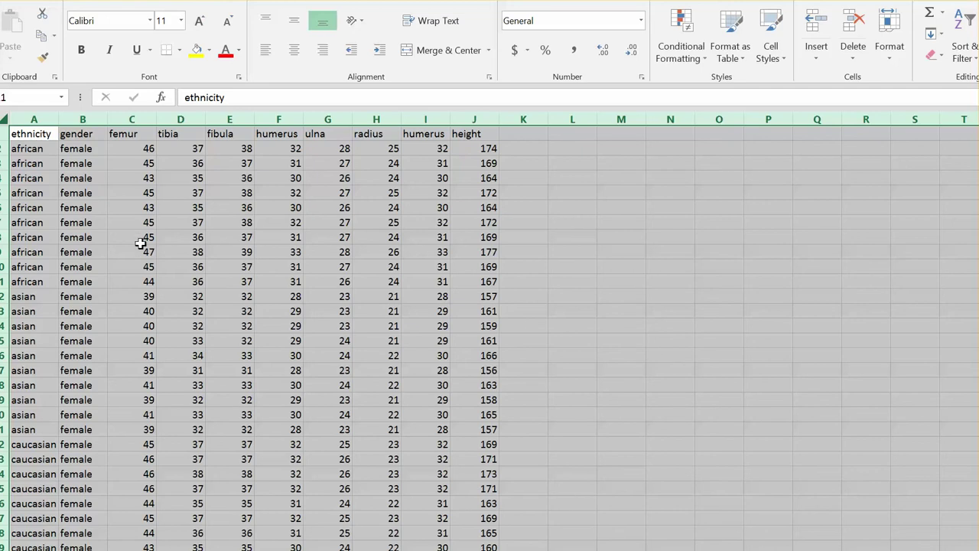
{"action": "scroll", "coordinate": [142, 251], "scroll_direction": "down", "scroll_amount": 4}
{"action": "scroll", "coordinate": [138, 252], "scroll_direction": "down", "scroll_amount": 6}
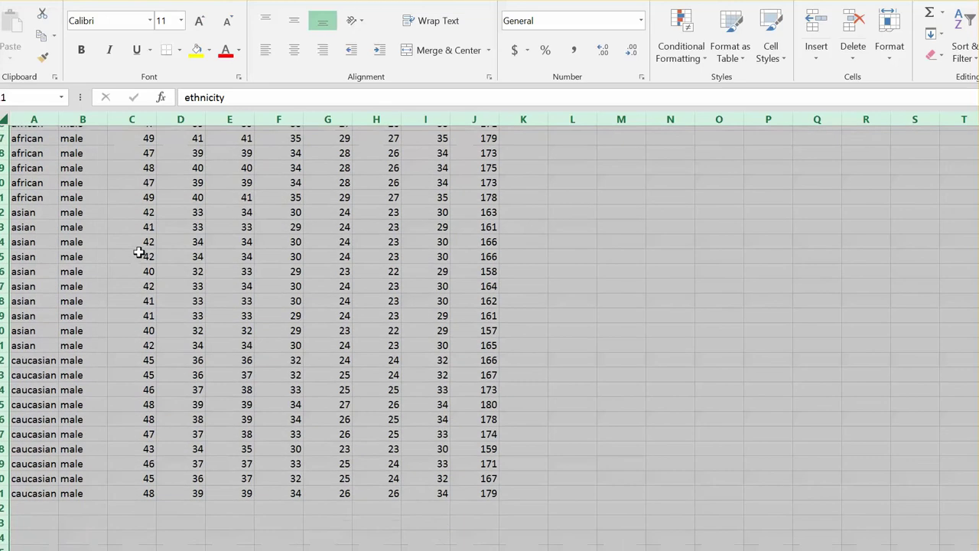
{"action": "scroll", "coordinate": [138, 252], "scroll_direction": "up", "scroll_amount": 11}
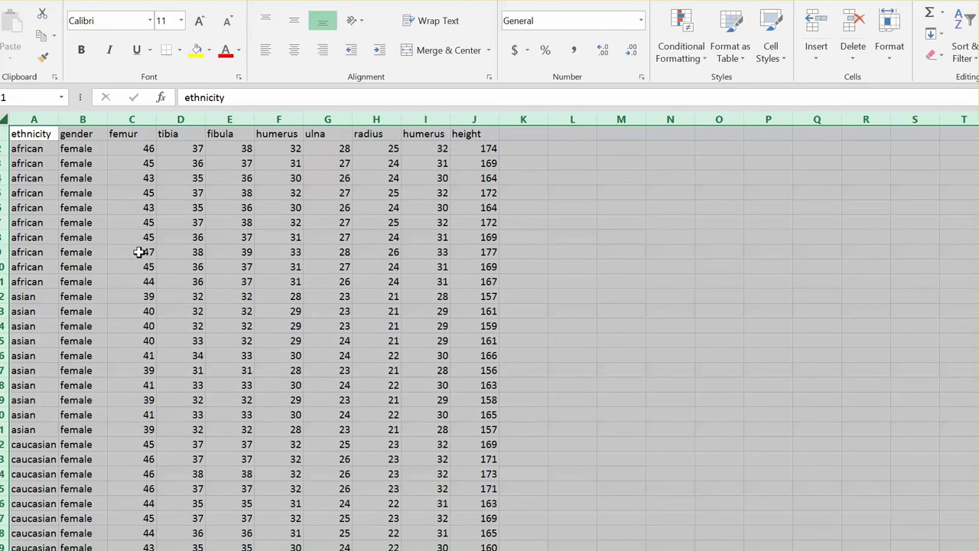
Re-sort the whole data table by ethnicity values from A to Z.
{"action": "left_click", "coordinate": [962, 25]}
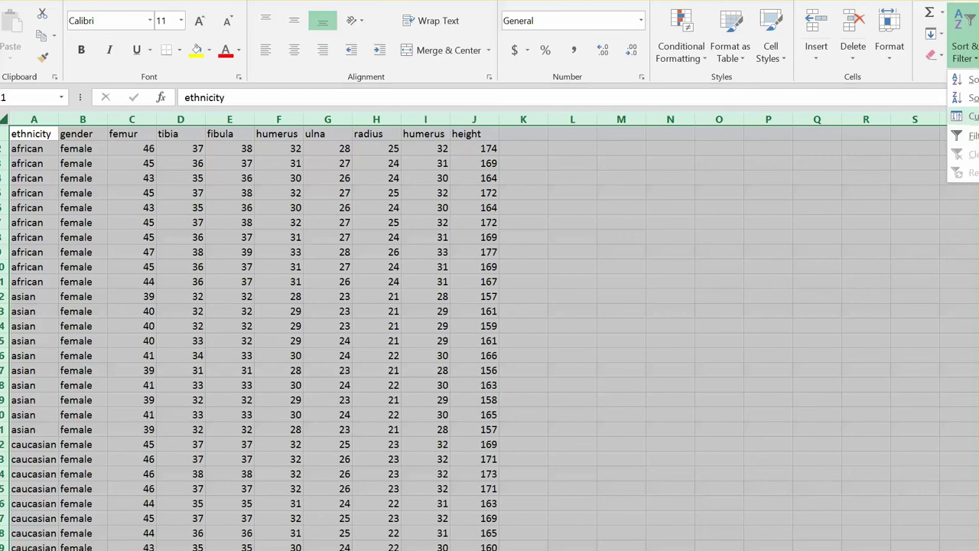
{"action": "left_click", "coordinate": [965, 115]}
{"action": "left_click", "coordinate": [434, 249]}
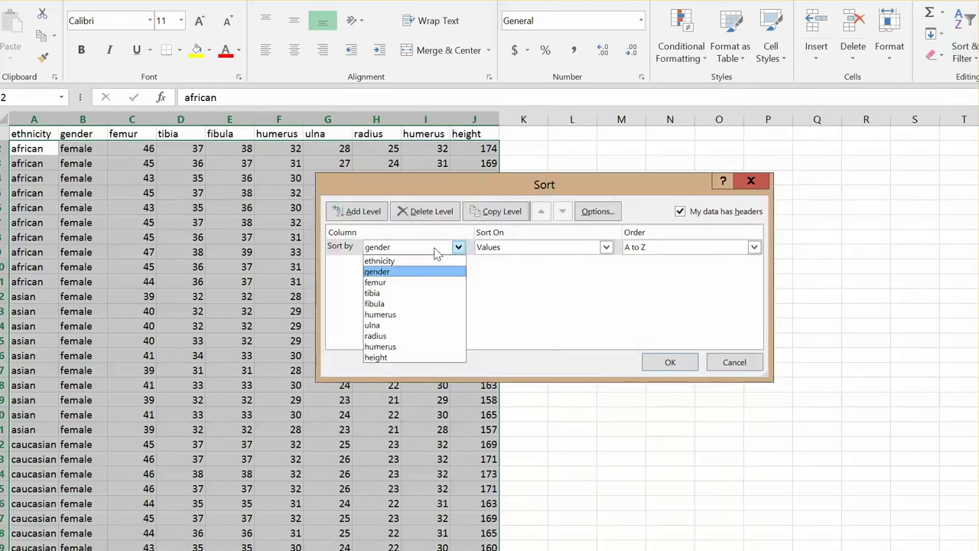
{"action": "left_click", "coordinate": [427, 260]}
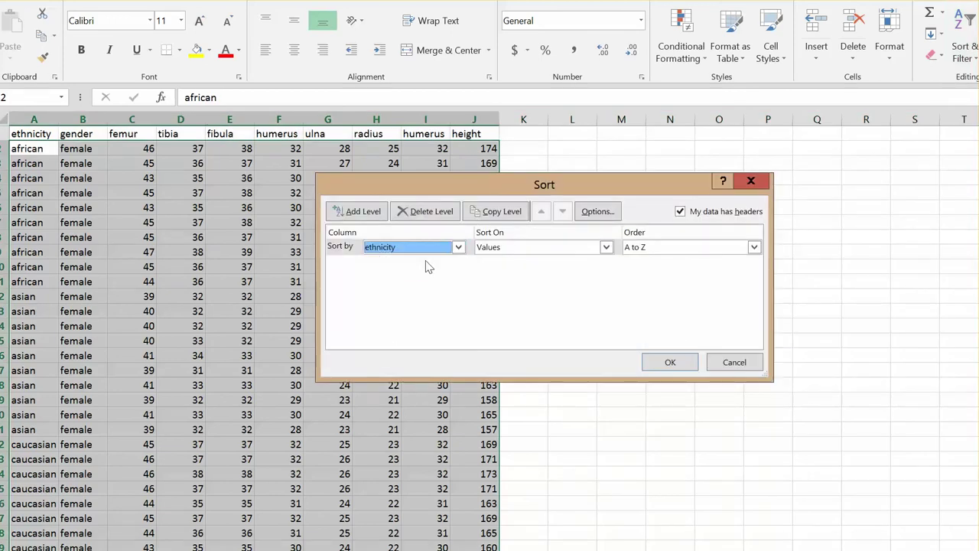
{"action": "left_click", "coordinate": [675, 361]}
{"action": "left_click", "coordinate": [581, 310]}
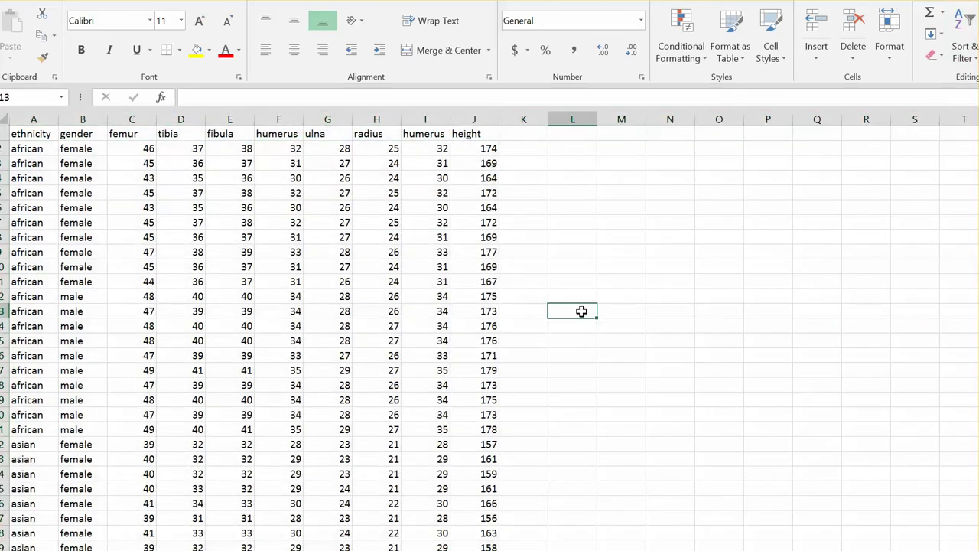
{"action": "scroll", "coordinate": [46, 252], "scroll_direction": "down", "scroll_amount": 4}
{"action": "scroll", "coordinate": [46, 253], "scroll_direction": "up", "scroll_amount": 4}
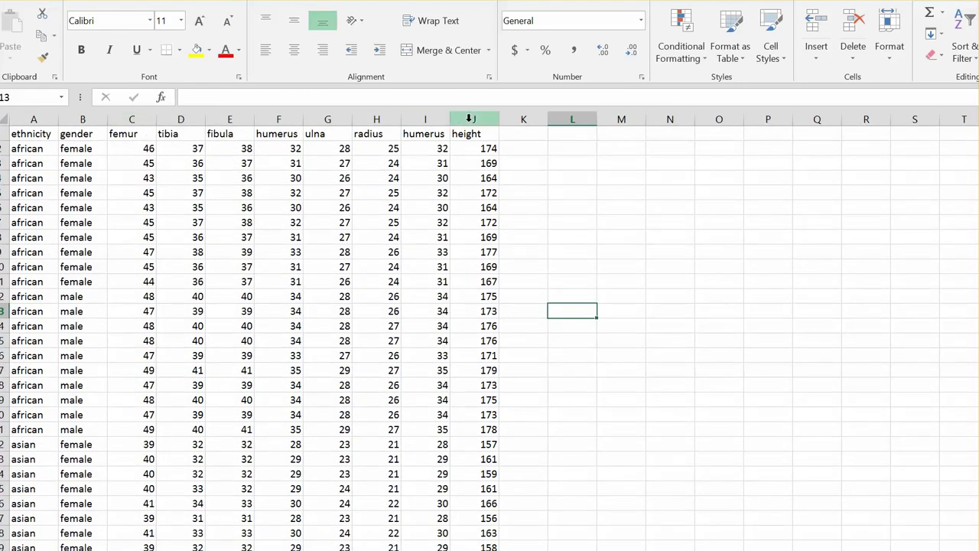
Delete the columns from tibia through the second humerus, between the femur and height columns.
{"action": "left_click_drag", "start_coordinate": [185, 121], "coordinate": [425, 110]}
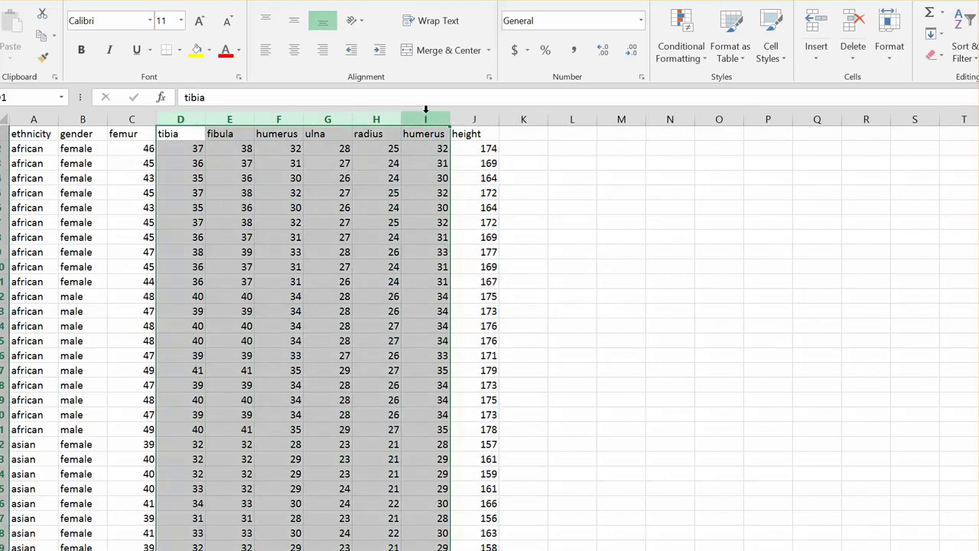
{"action": "right_click", "coordinate": [405, 142]}
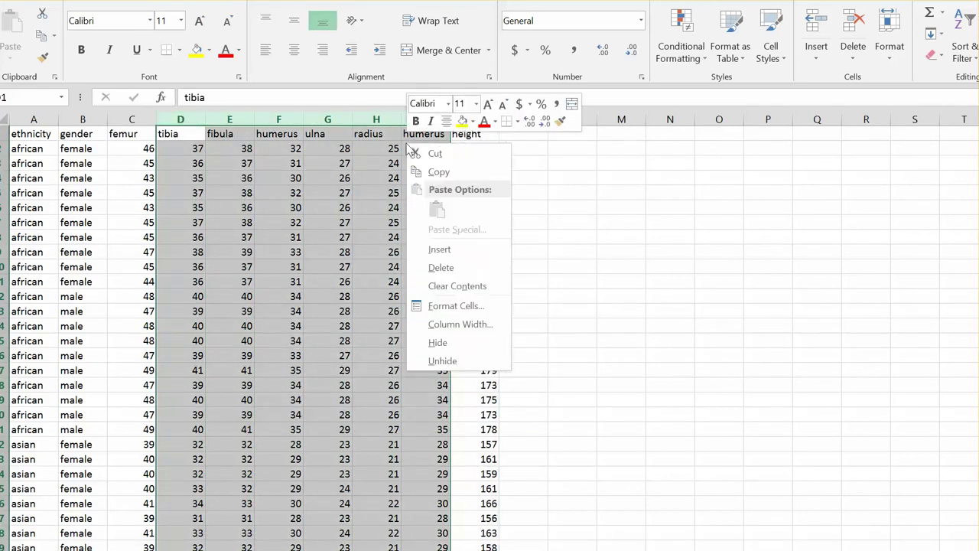
{"action": "left_click", "coordinate": [465, 269]}
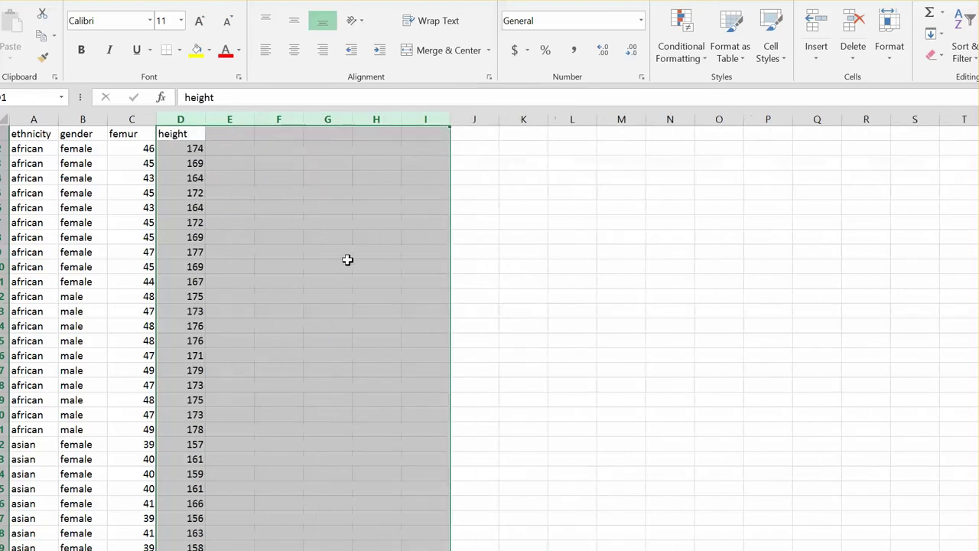
{"action": "left_click", "coordinate": [346, 263]}
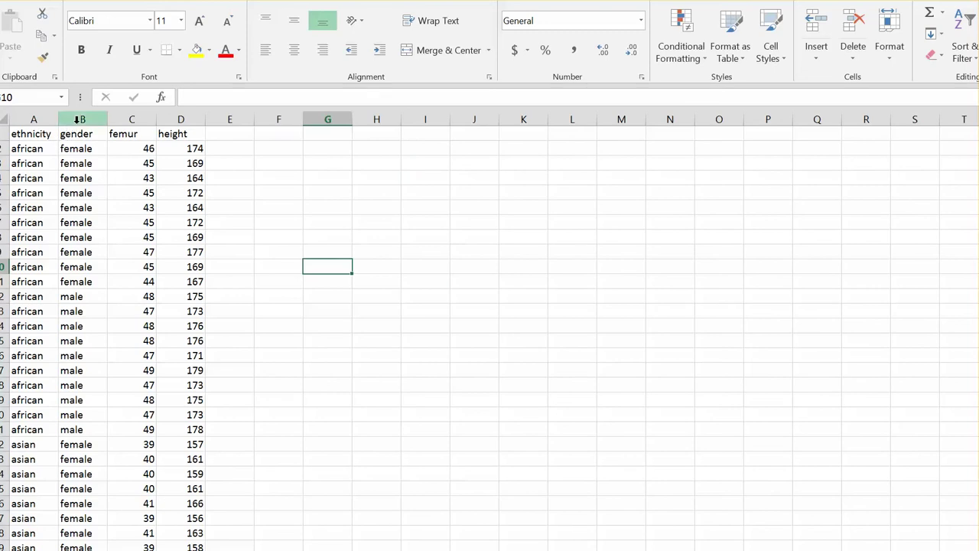
Insert a markers-only scatter chart from the femur and height headers and all african rows, C1:D21.
{"action": "scroll", "coordinate": [159, 245], "scroll_direction": "down", "scroll_amount": 1}
{"action": "scroll", "coordinate": [159, 245], "scroll_direction": "up", "scroll_amount": 1}
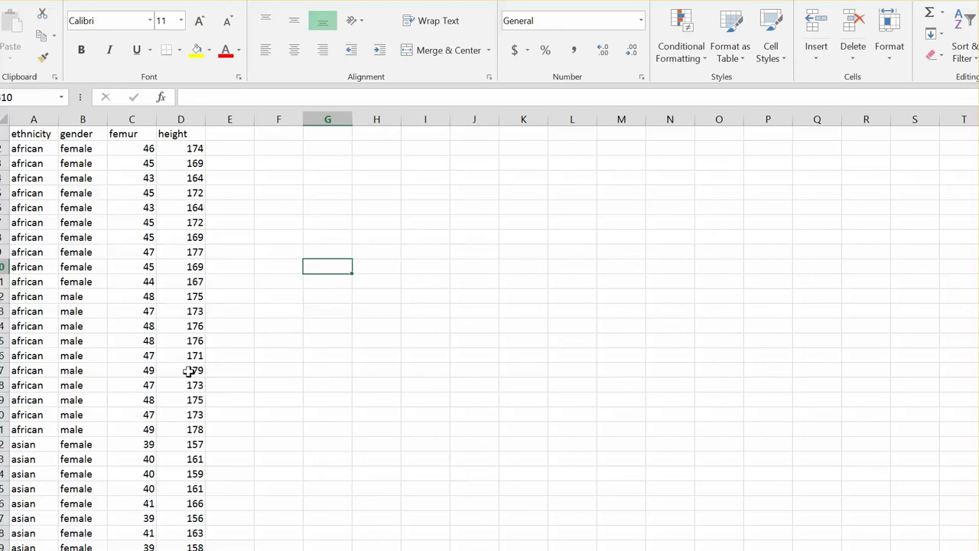
{"action": "left_click_drag", "start_coordinate": [140, 134], "coordinate": [169, 436]}
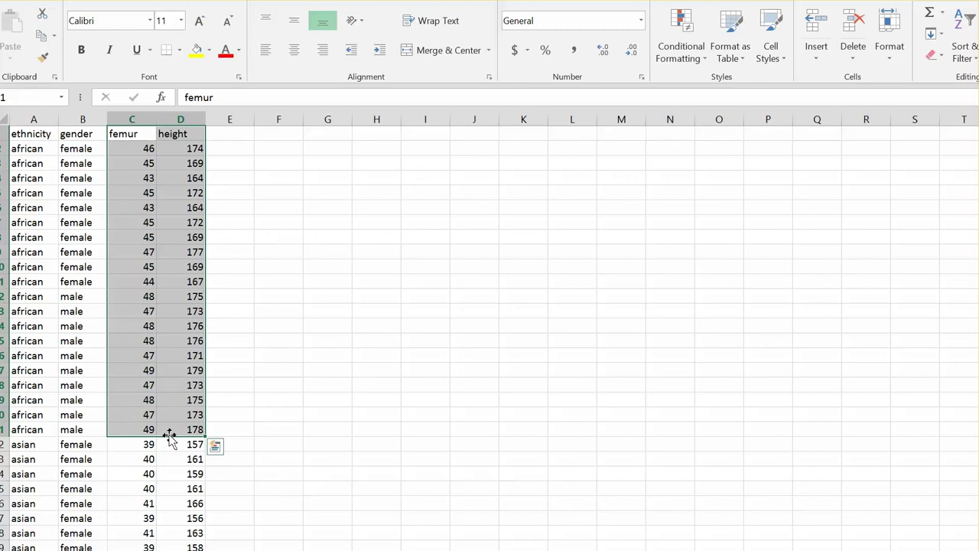
{"action": "key", "text": "alt+n"}
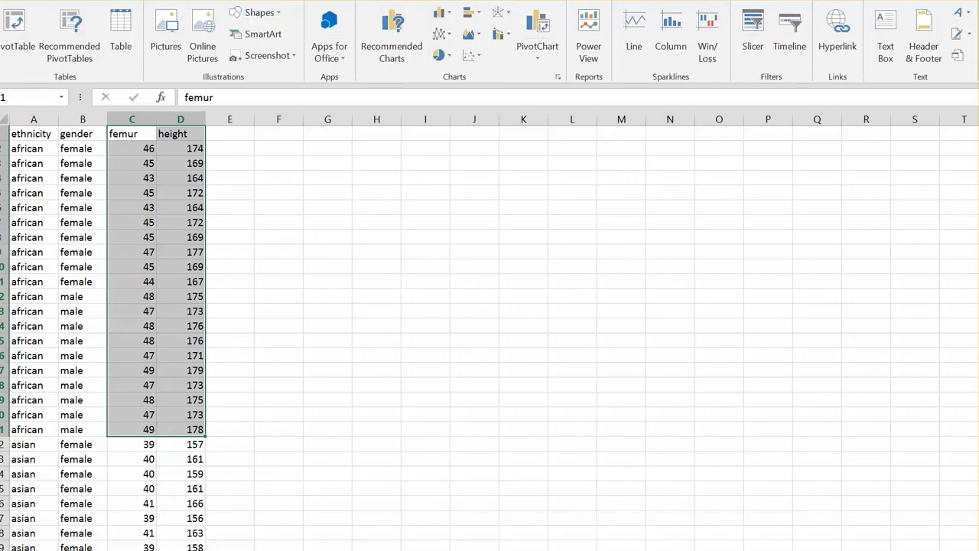
{"action": "left_click", "coordinate": [469, 55]}
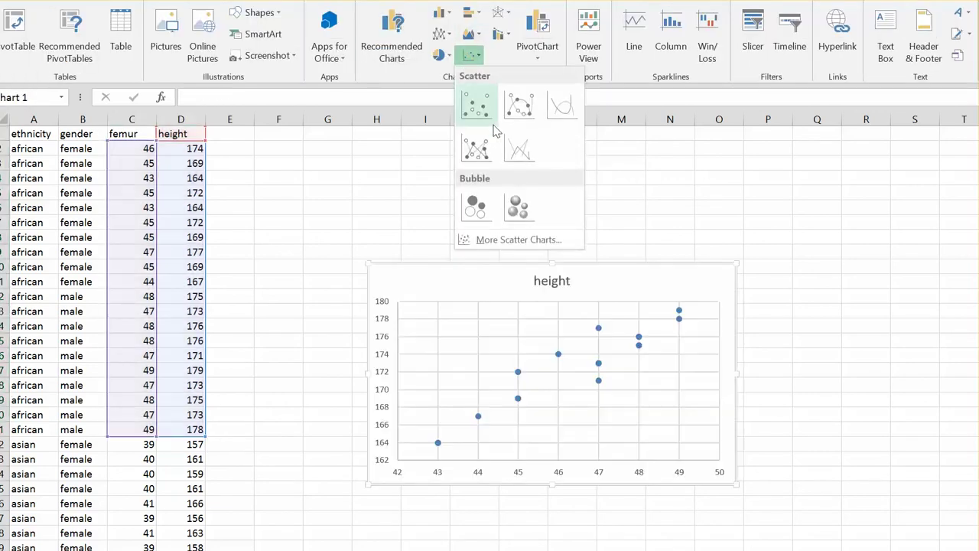
{"action": "left_click", "coordinate": [476, 107]}
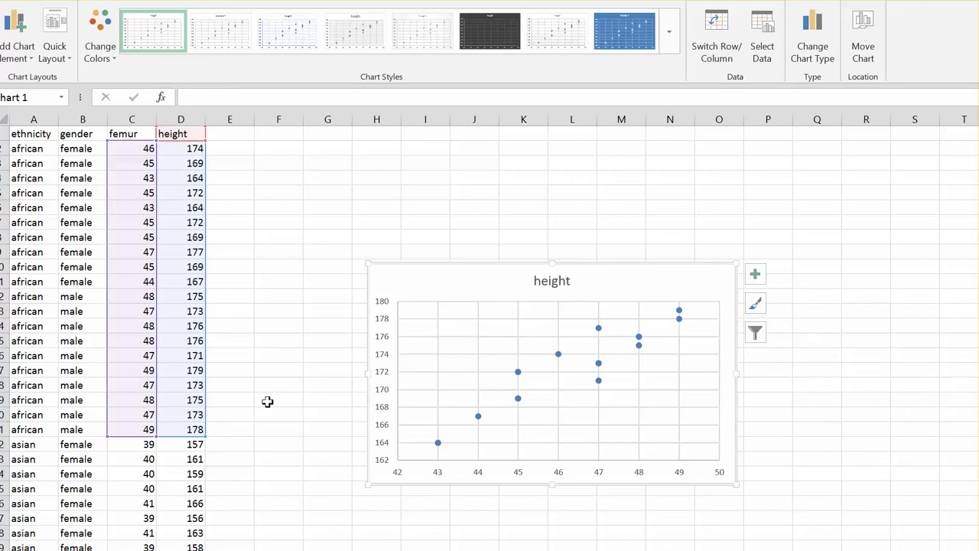
Move the height scatter chart further down the sheet so it sits beside the asian rows.
{"action": "scroll", "coordinate": [267, 400], "scroll_direction": "down", "scroll_amount": 3}
{"action": "scroll", "coordinate": [267, 401], "scroll_direction": "down", "scroll_amount": 1}
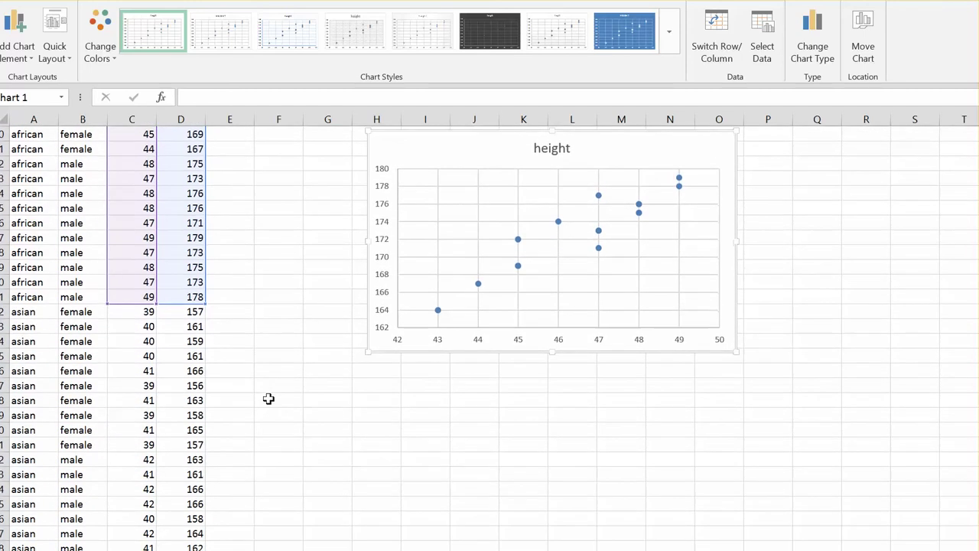
{"action": "left_click_drag", "start_coordinate": [425, 174], "coordinate": [413, 304]}
{"action": "scroll", "coordinate": [259, 351], "scroll_direction": "down", "scroll_amount": 3}
{"action": "scroll", "coordinate": [260, 351], "scroll_direction": "down", "scroll_amount": 2}
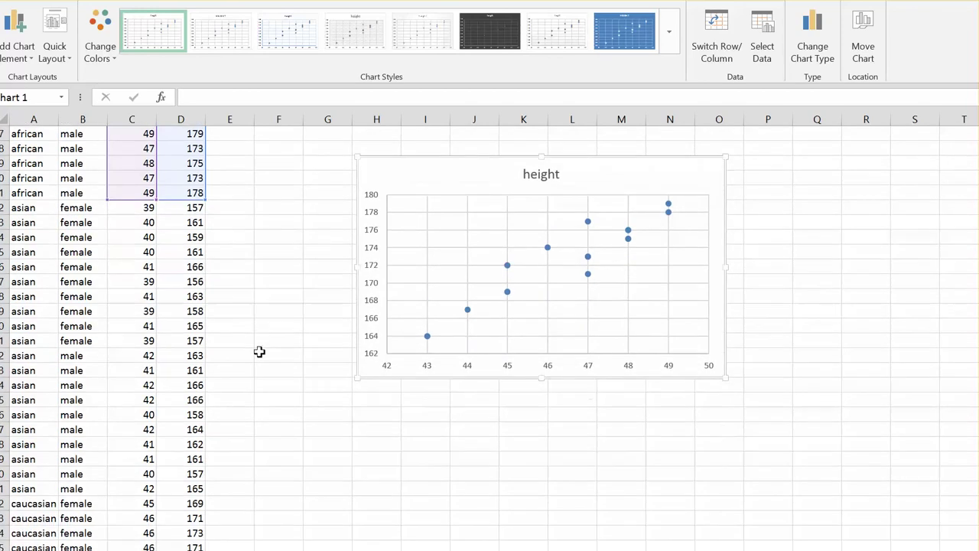
Add a data series named asian to the height scatter chart and begin picking its X values.
{"action": "left_click", "coordinate": [624, 181]}
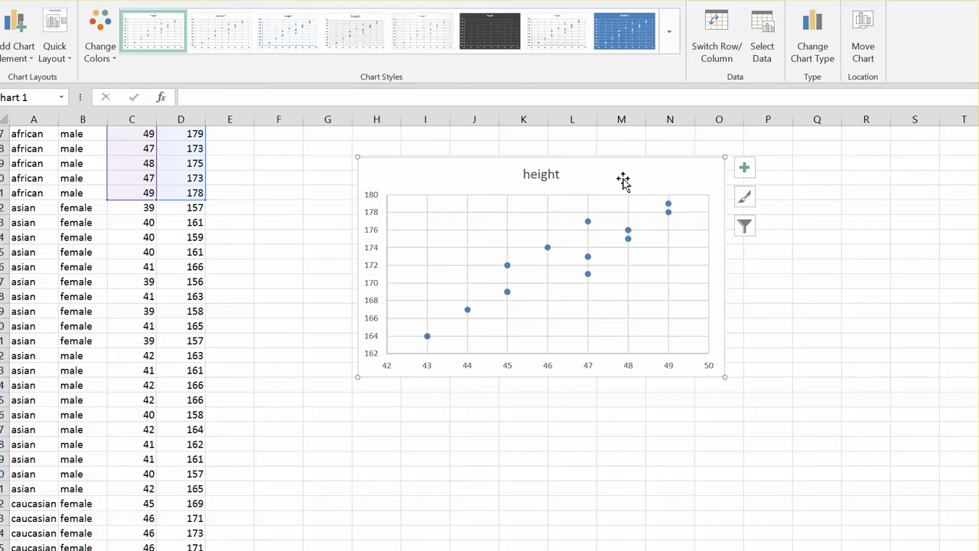
{"action": "right_click", "coordinate": [650, 242]}
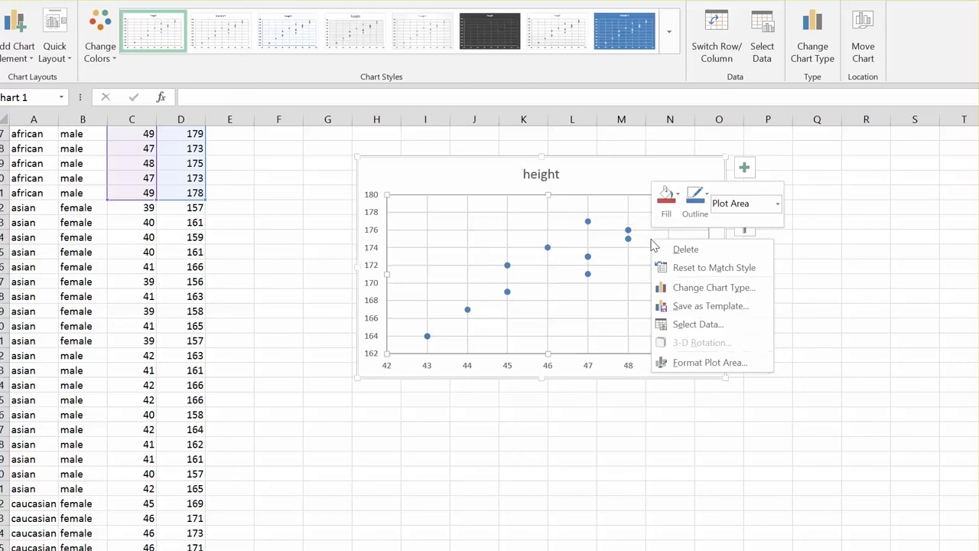
{"action": "left_click", "coordinate": [693, 326]}
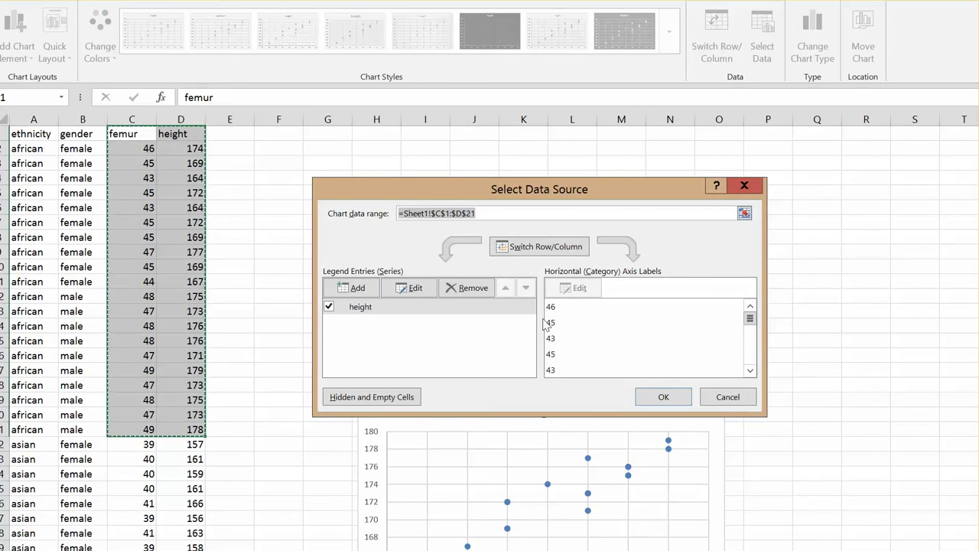
{"action": "left_click", "coordinate": [353, 290]}
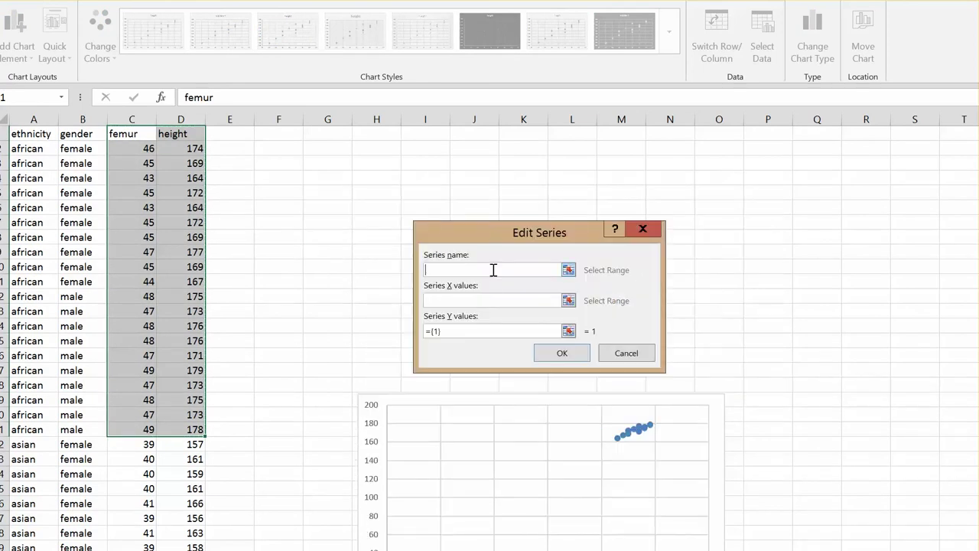
{"action": "type", "text": "asian"}
{"action": "left_click", "coordinate": [568, 300]}
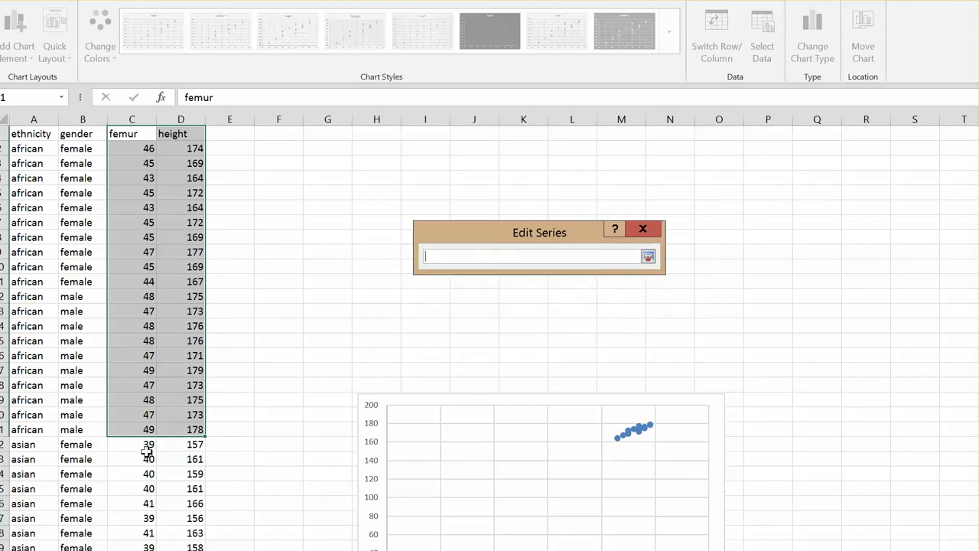
{"action": "left_click_drag", "start_coordinate": [142, 447], "coordinate": [138, 542]}
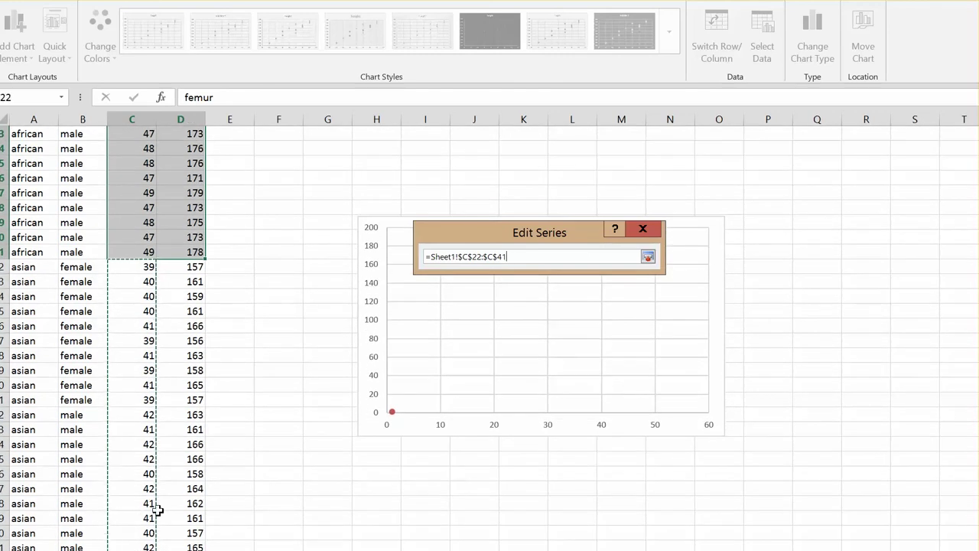
{"action": "left_click", "coordinate": [170, 429]}
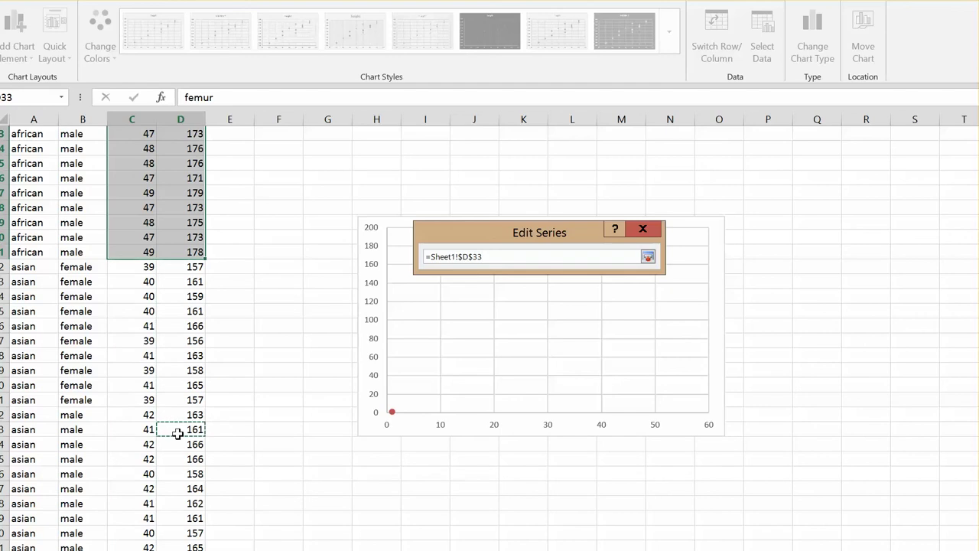
{"action": "left_click_drag", "start_coordinate": [170, 429], "coordinate": [144, 396]}
{"action": "left_click", "coordinate": [144, 396]}
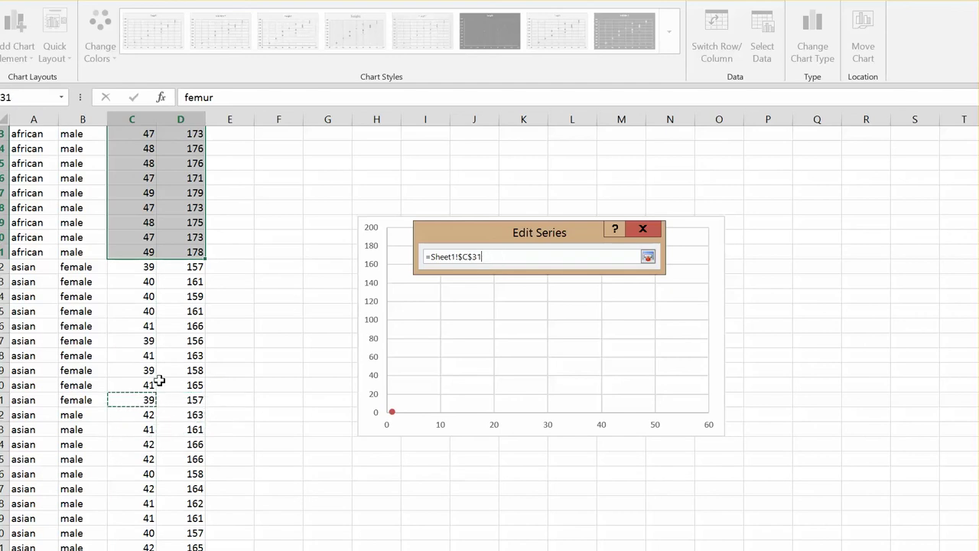
{"action": "key", "text": "BackSpace"}
{"action": "key", "text": "BackSpace"}
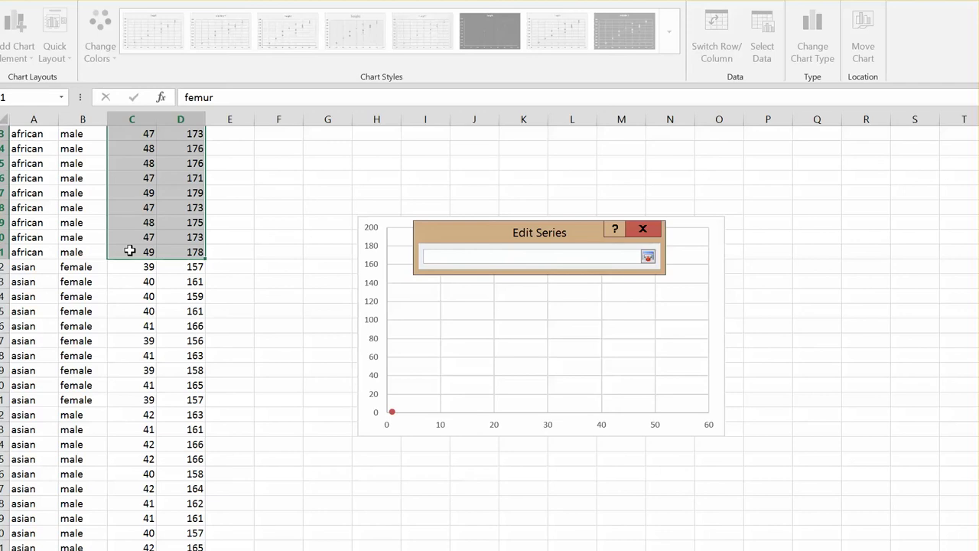
Set the asian series' X values to the femur cells C22:C41 and its Y values to the height cells D22:D41.
{"action": "left_click_drag", "start_coordinate": [141, 266], "coordinate": [120, 545]}
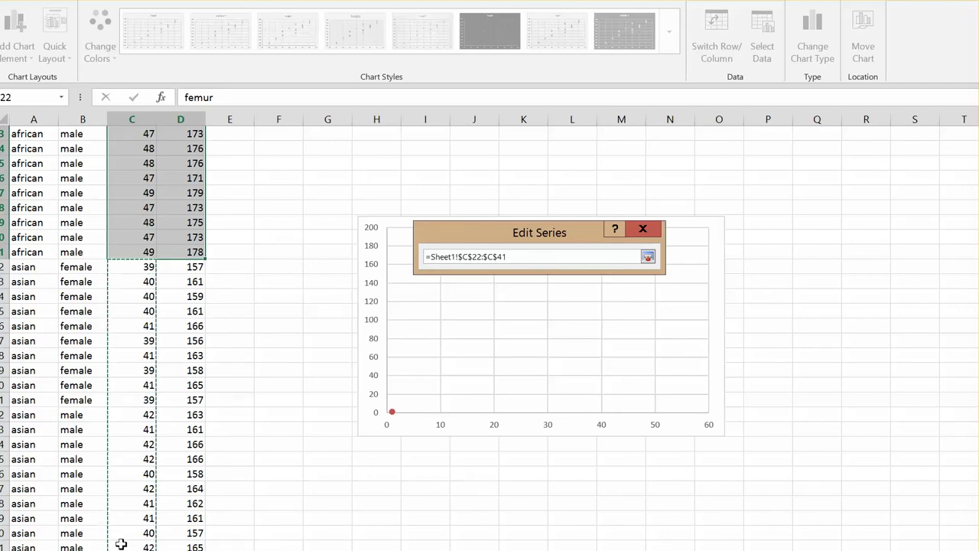
{"action": "left_click", "coordinate": [631, 232]}
{"action": "left_click", "coordinate": [569, 331]}
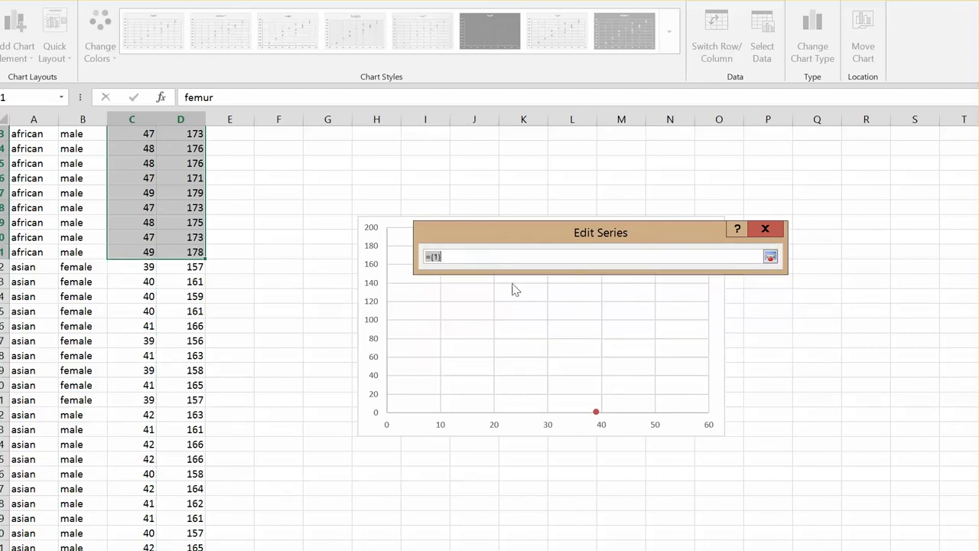
{"action": "left_click_drag", "start_coordinate": [180, 265], "coordinate": [182, 543]}
{"action": "key", "text": "Return"}
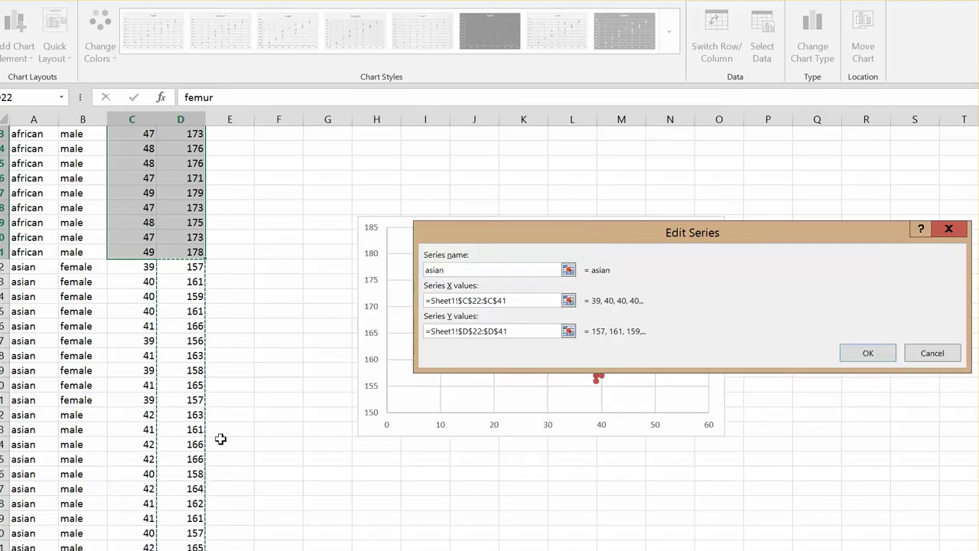
{"action": "left_click", "coordinate": [867, 352]}
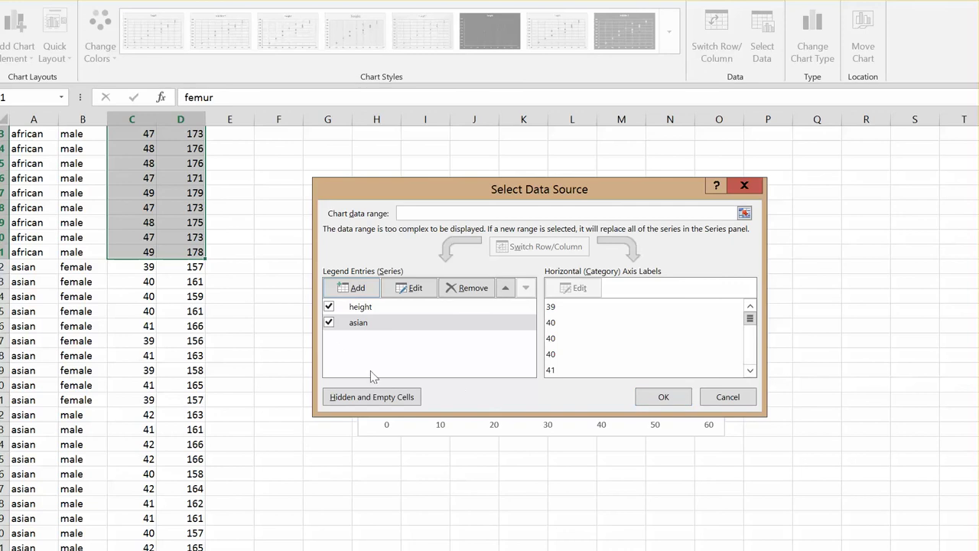
Rename the chart's height series as african.
{"action": "left_click", "coordinate": [364, 310]}
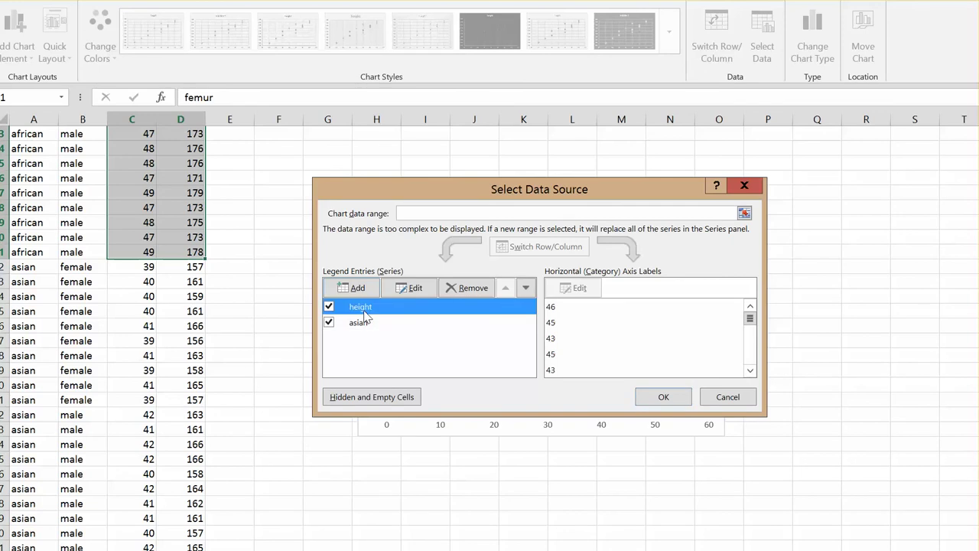
{"action": "left_click", "coordinate": [411, 292]}
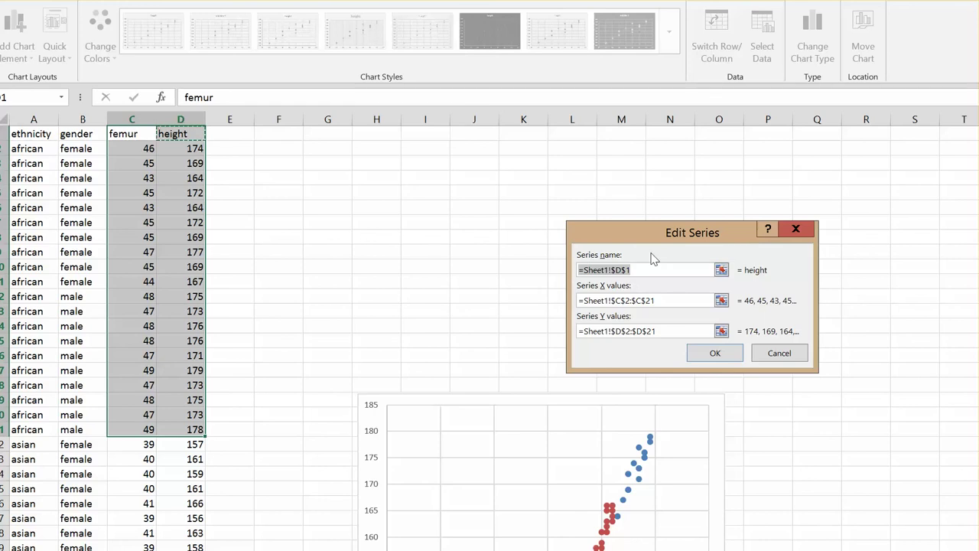
{"action": "type", "text": "african"}
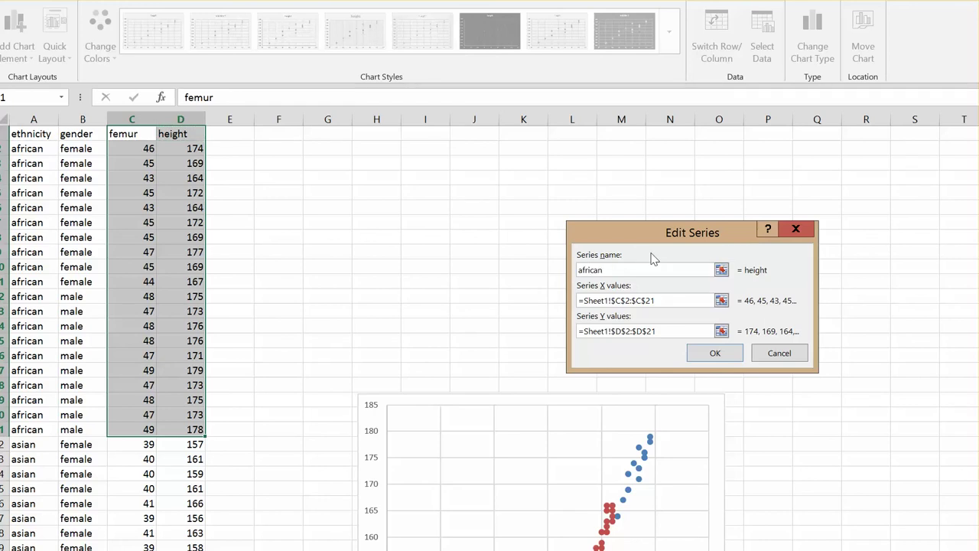
{"action": "key", "text": "Return"}
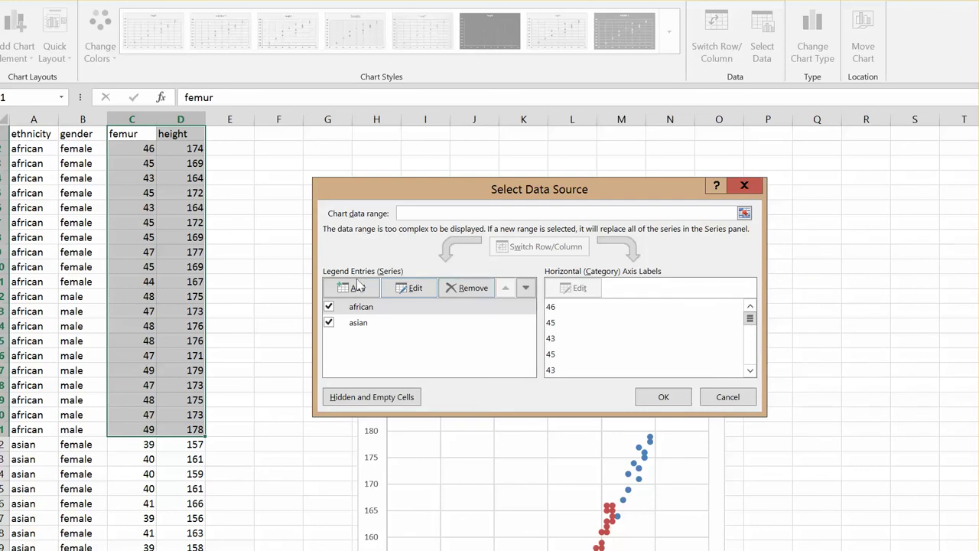
Add a third chart series named caucasian with the femur cells C42:C61 as its X values.
{"action": "left_click", "coordinate": [357, 288]}
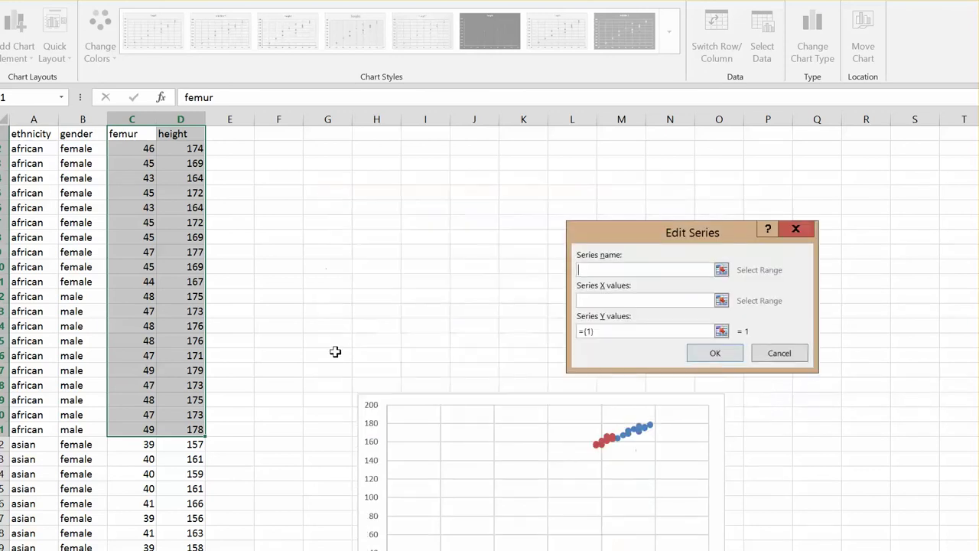
{"action": "scroll", "coordinate": [294, 387], "scroll_direction": "down", "scroll_amount": 6}
{"action": "scroll", "coordinate": [295, 387], "scroll_direction": "down", "scroll_amount": 6}
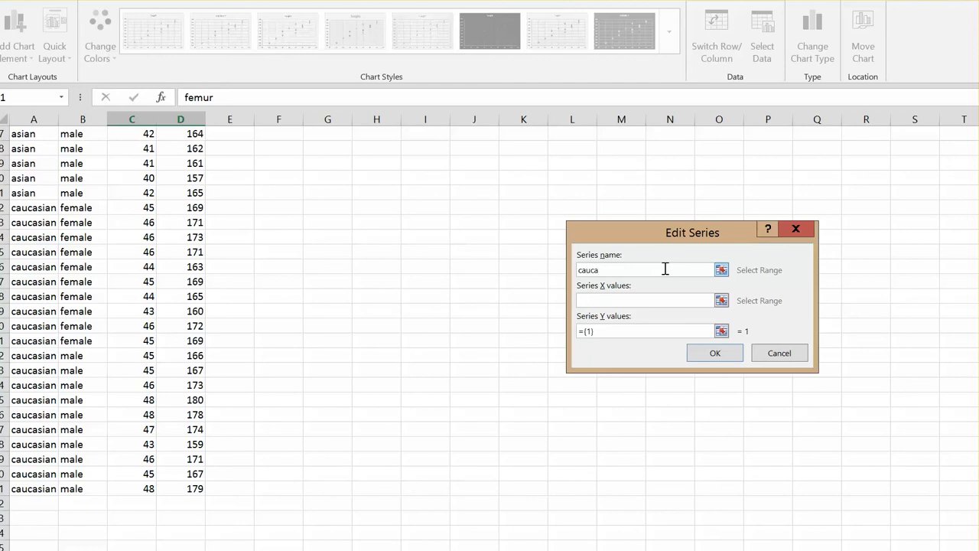
{"action": "left_click", "coordinate": [631, 301]}
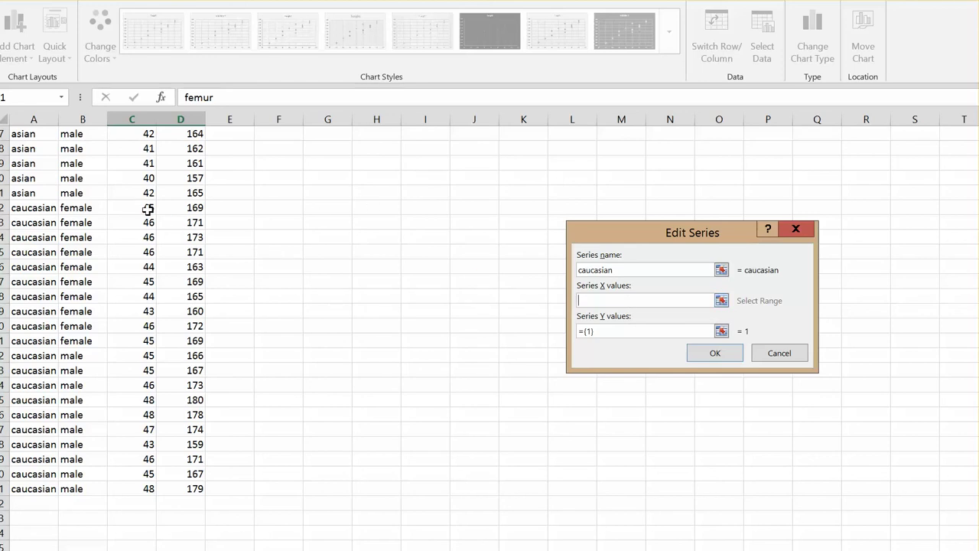
{"action": "left_click_drag", "start_coordinate": [147, 208], "coordinate": [135, 487]}
{"action": "key", "text": "Return"}
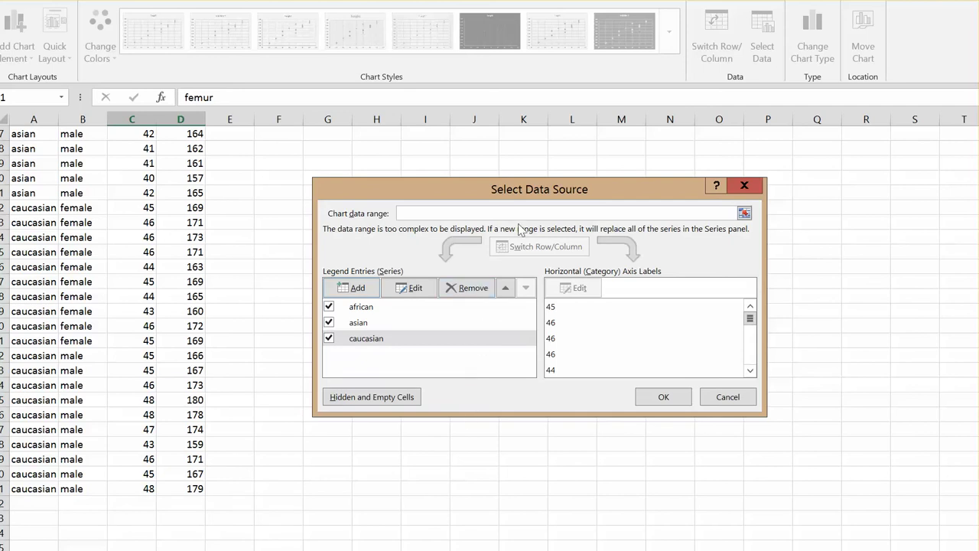
Set the caucasian series' Y values to the height cells D42:D61 and accept the chart's data source changes.
{"action": "left_click", "coordinate": [403, 289]}
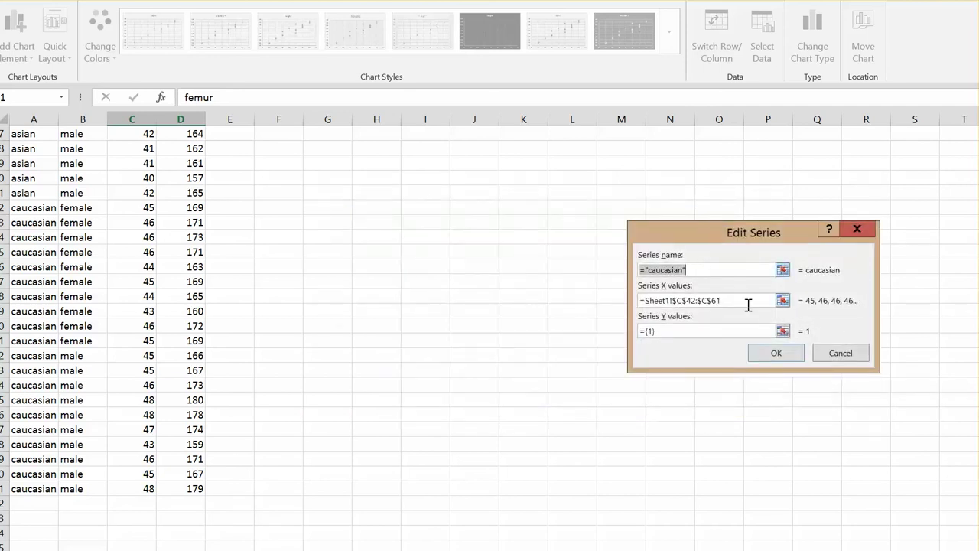
{"action": "left_click", "coordinate": [758, 329]}
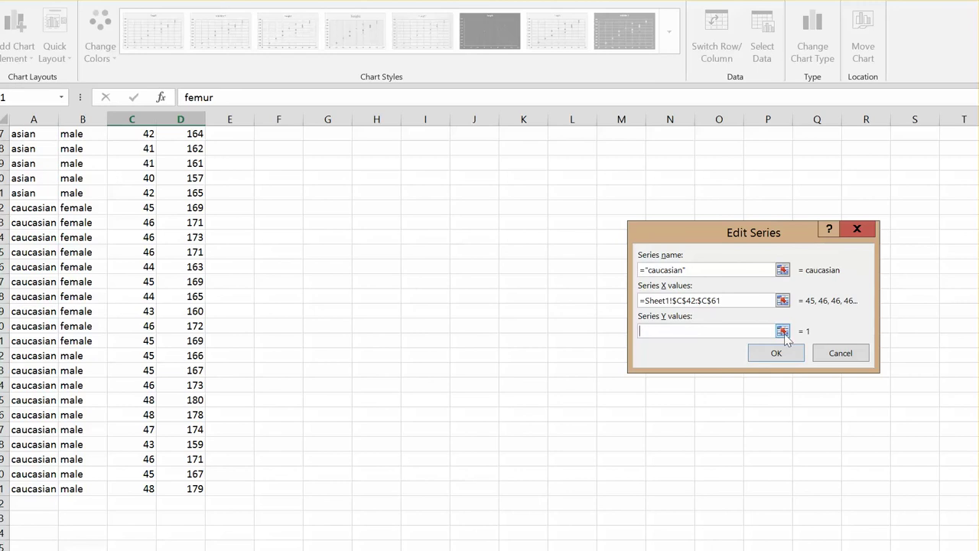
{"action": "left_click", "coordinate": [782, 331]}
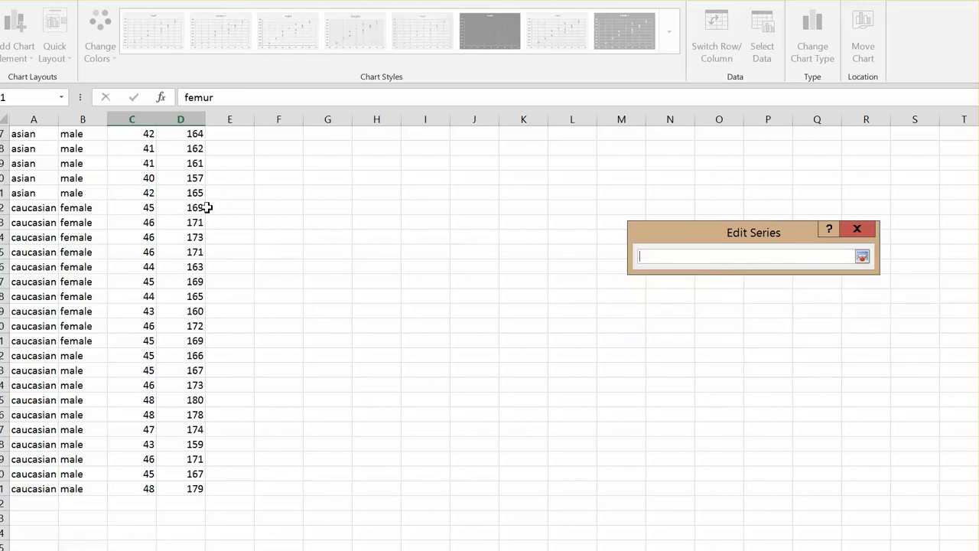
{"action": "left_click_drag", "start_coordinate": [196, 208], "coordinate": [188, 489]}
{"action": "key", "text": "Return"}
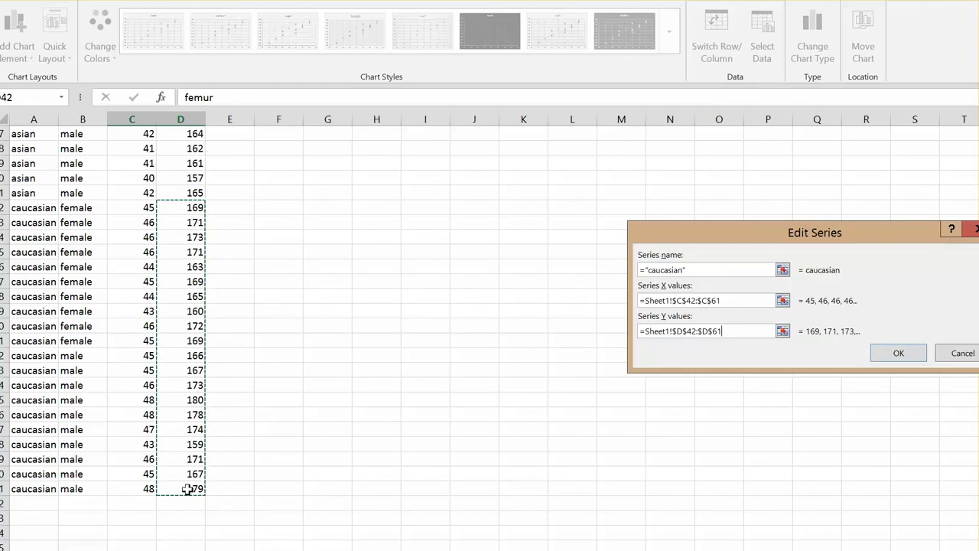
{"action": "left_click", "coordinate": [898, 355]}
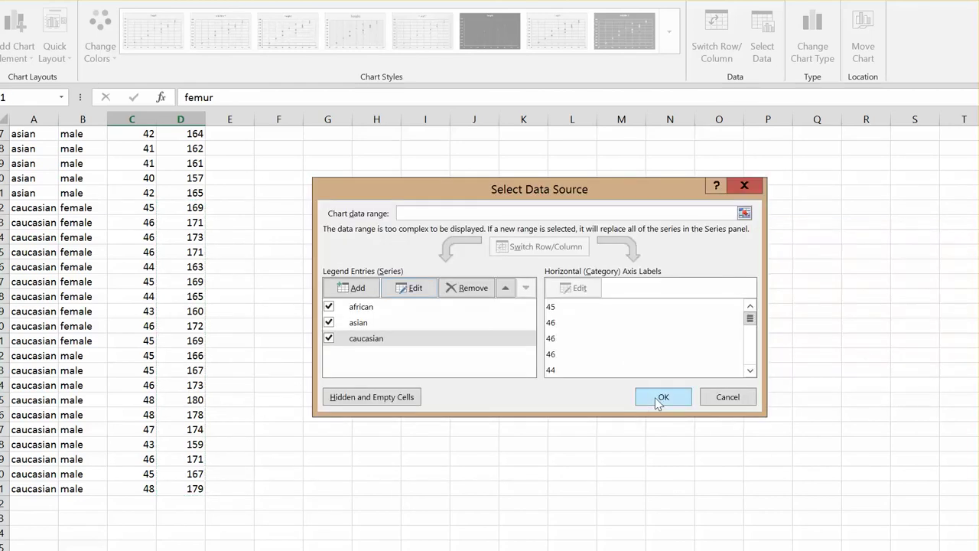
{"action": "left_click", "coordinate": [655, 397]}
Enlarge the workbook window and apply the quick chart layout with axis titles, a legend and linear trendlines for each series.
{"action": "scroll", "coordinate": [654, 397], "scroll_direction": "up", "scroll_amount": 12}
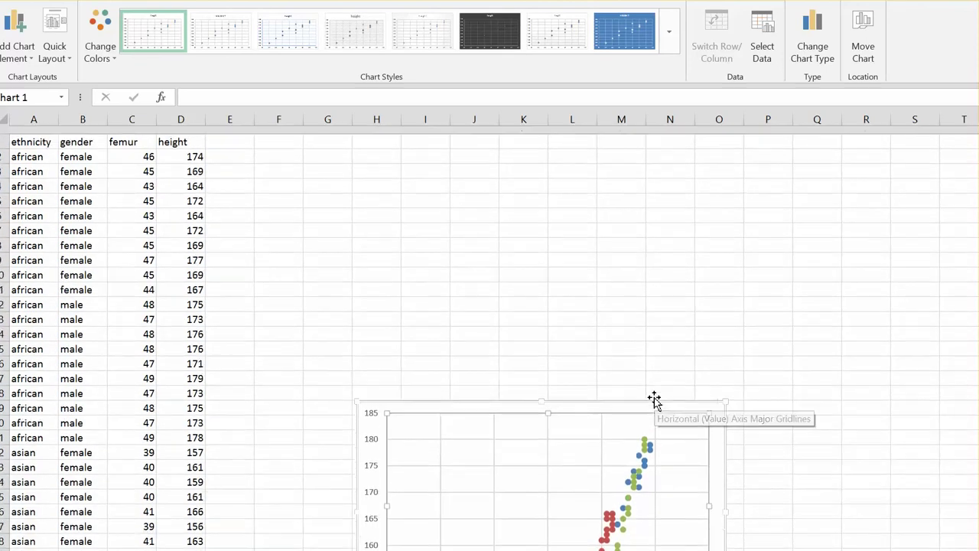
{"action": "scroll", "coordinate": [654, 399], "scroll_direction": "down", "scroll_amount": 3}
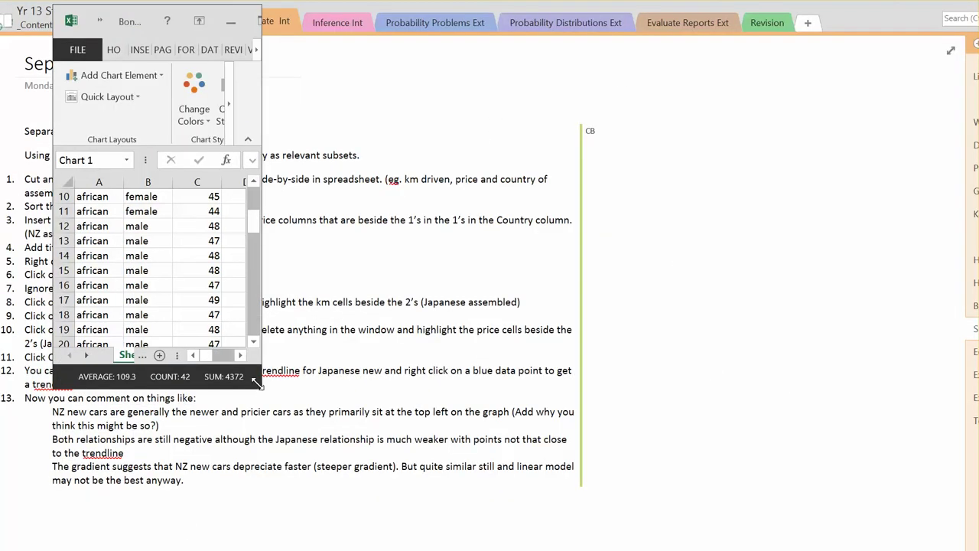
{"action": "left_click_drag", "start_coordinate": [257, 386], "coordinate": [931, 549]}
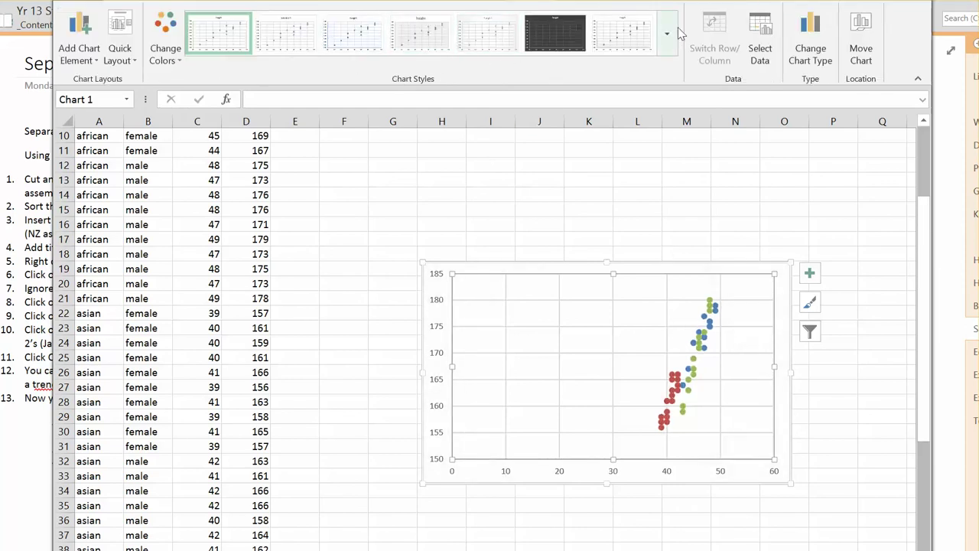
{"action": "left_click", "coordinate": [117, 29]}
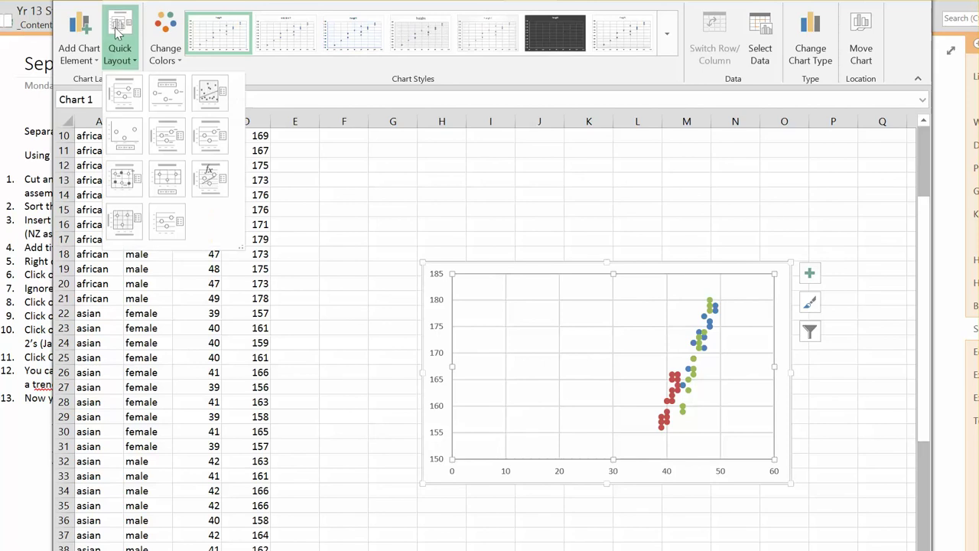
{"action": "left_click", "coordinate": [210, 94]}
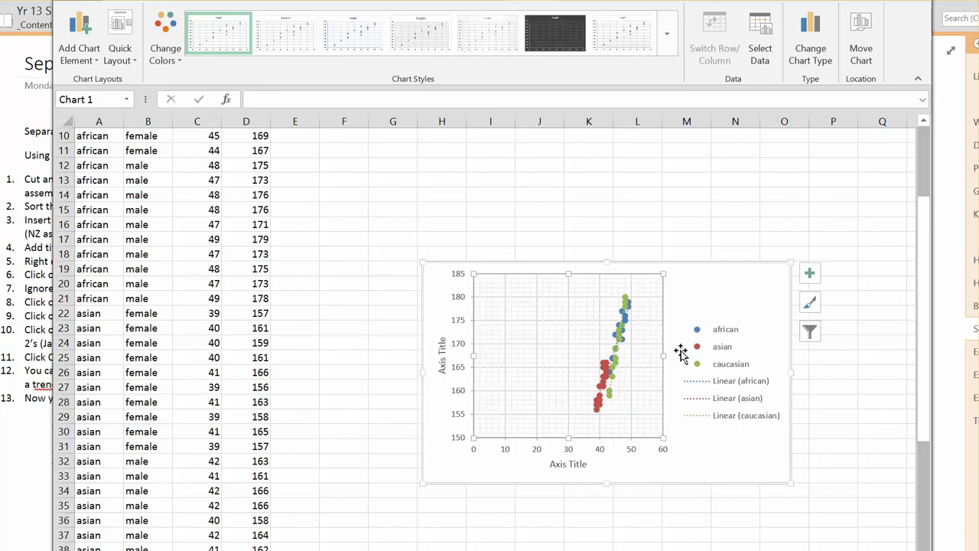
Review the series list in the chart's data source settings and close them.
{"action": "right_click", "coordinate": [597, 334]}
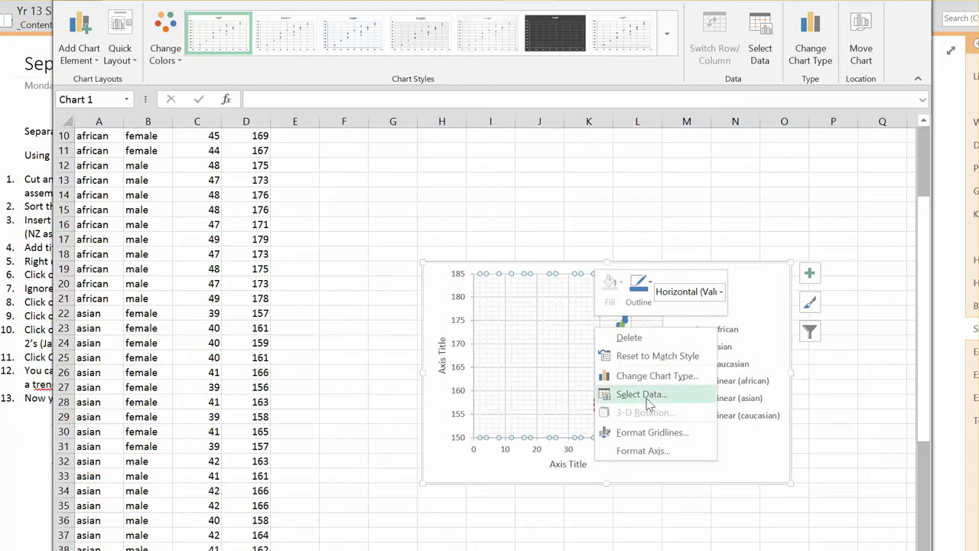
{"action": "left_click", "coordinate": [646, 396]}
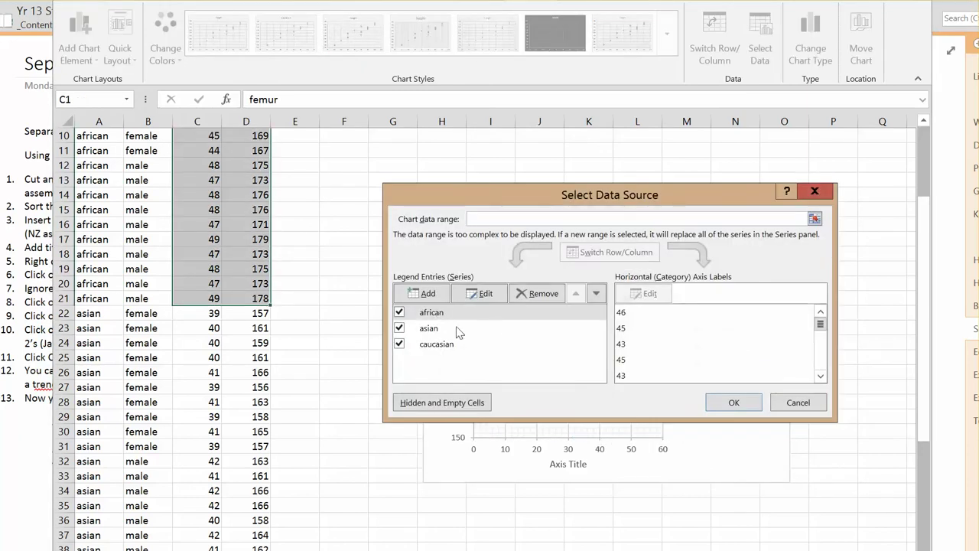
{"action": "left_click", "coordinate": [732, 403]}
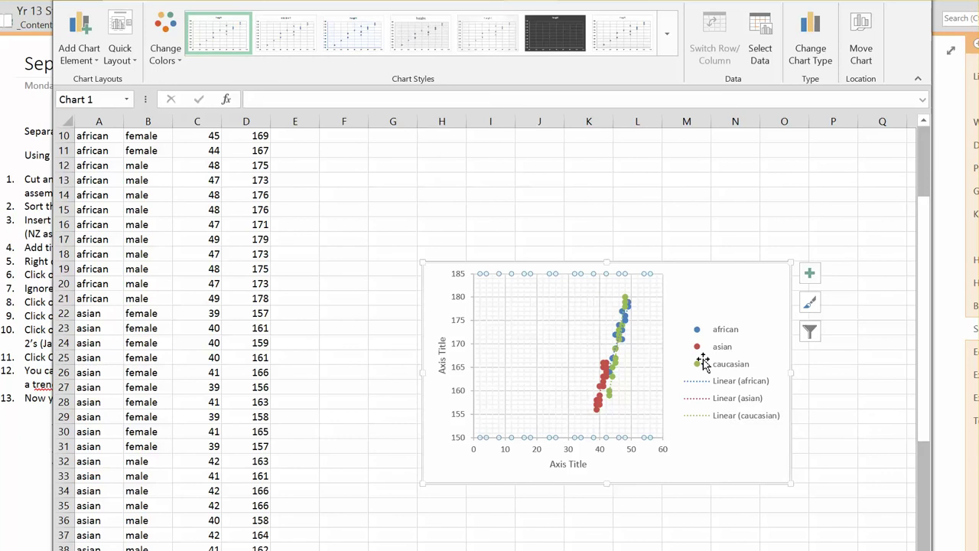
Enlarge the scatter chart so it fills the sheet area from column E to column Q, starting at row 10.
{"action": "right_click", "coordinate": [773, 289]}
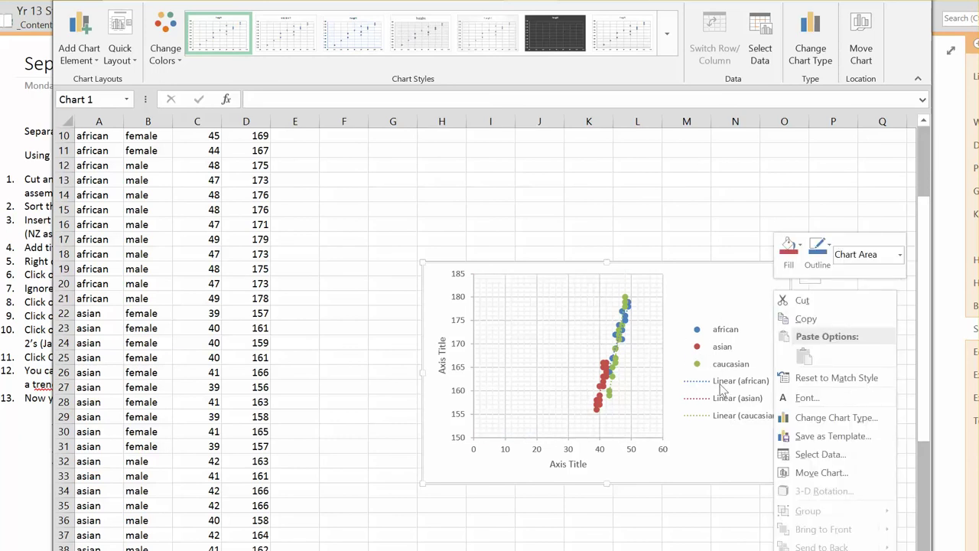
{"action": "left_click", "coordinate": [696, 281]}
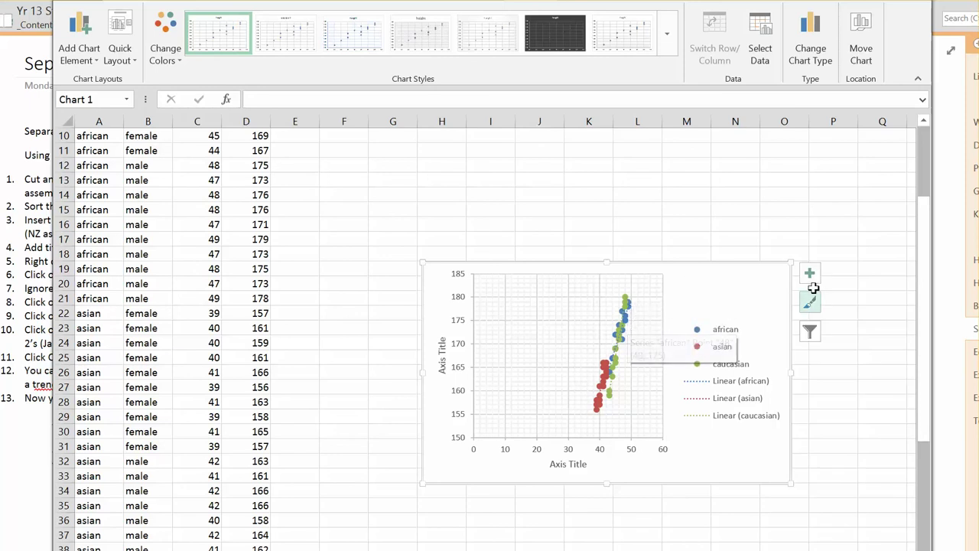
{"action": "left_click_drag", "start_coordinate": [788, 264], "coordinate": [893, 142]}
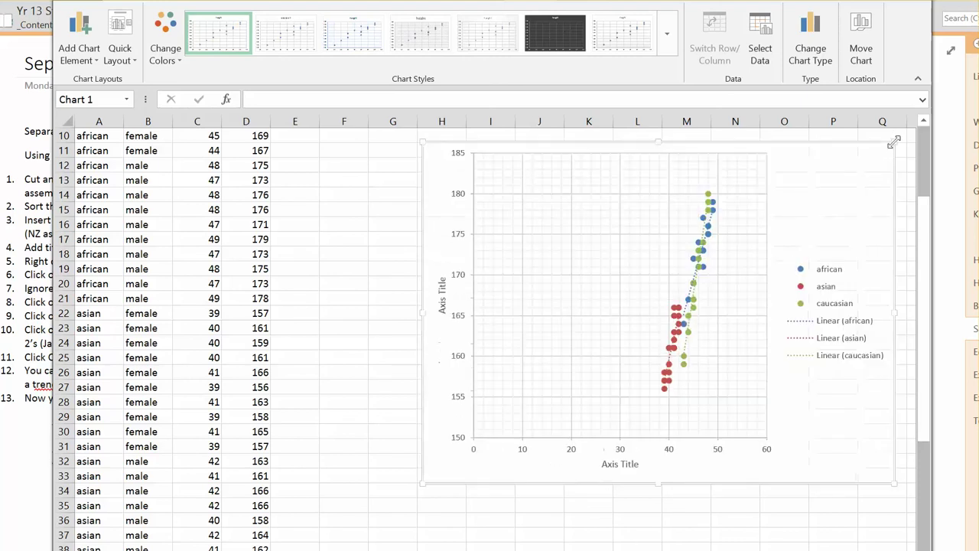
{"action": "left_click_drag", "start_coordinate": [424, 482], "coordinate": [280, 550]}
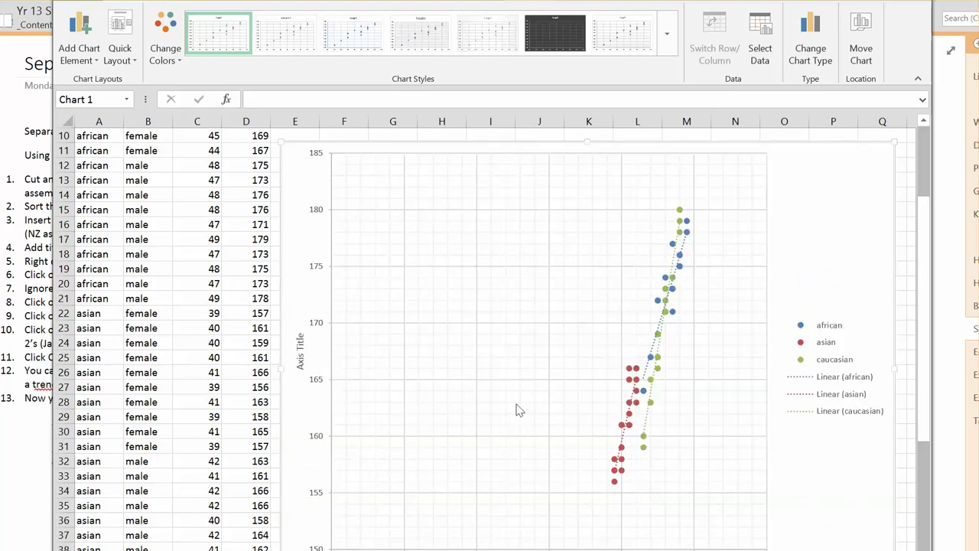
Display the equation and R-squared value on the chart for the caucasian series' linear trendline.
{"action": "right_click", "coordinate": [647, 425]}
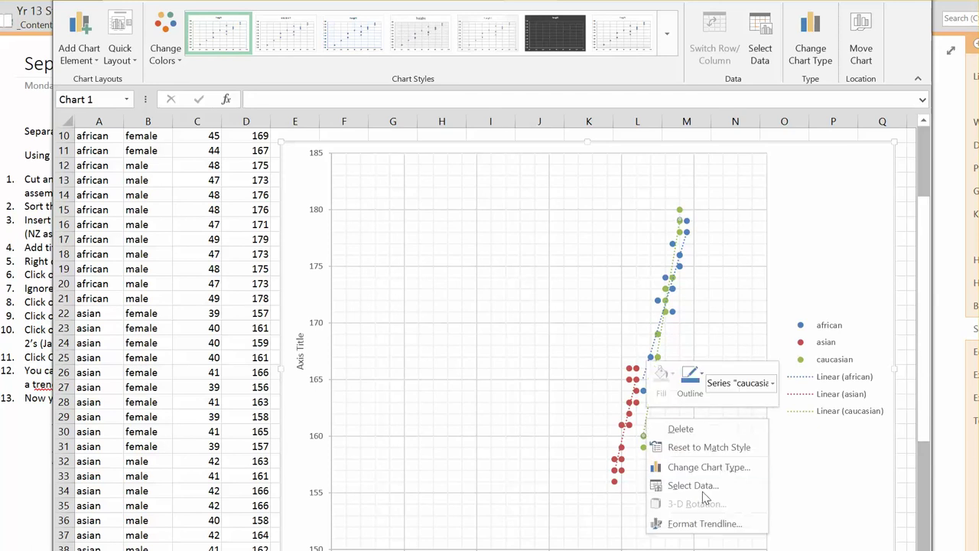
{"action": "left_click", "coordinate": [705, 524]}
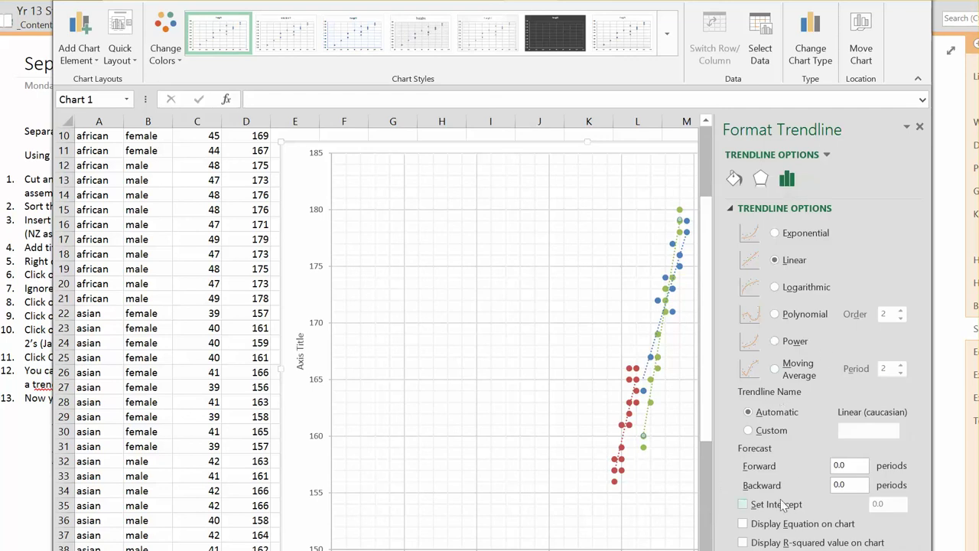
{"action": "left_click", "coordinate": [742, 524]}
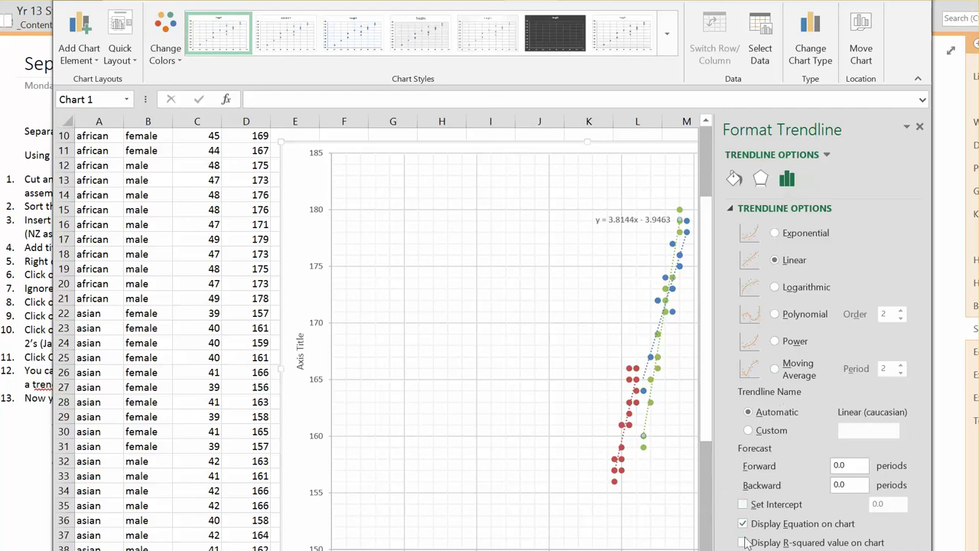
{"action": "left_click", "coordinate": [742, 542]}
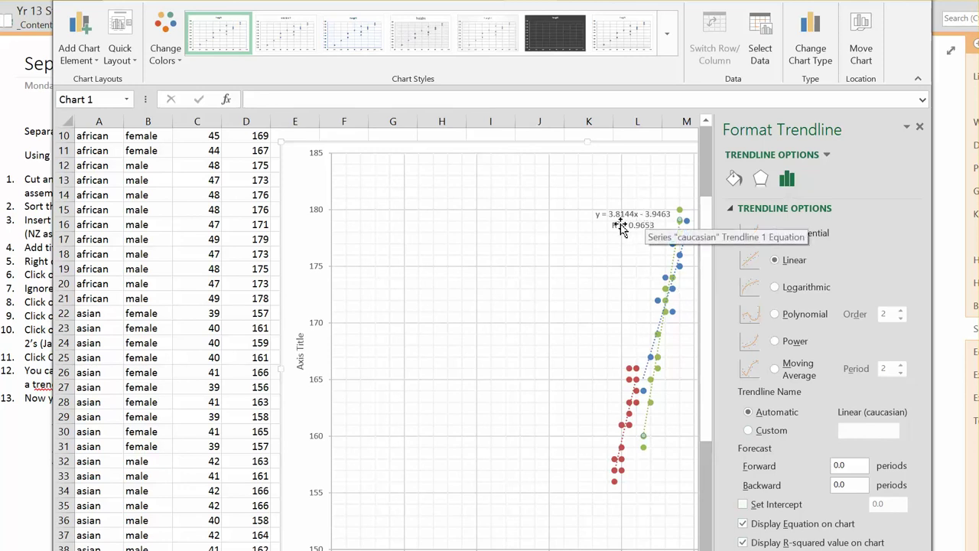
Move the caucasian trendline's equation label out of the plot area to the empty space well below the legend.
{"action": "left_click", "coordinate": [596, 248]}
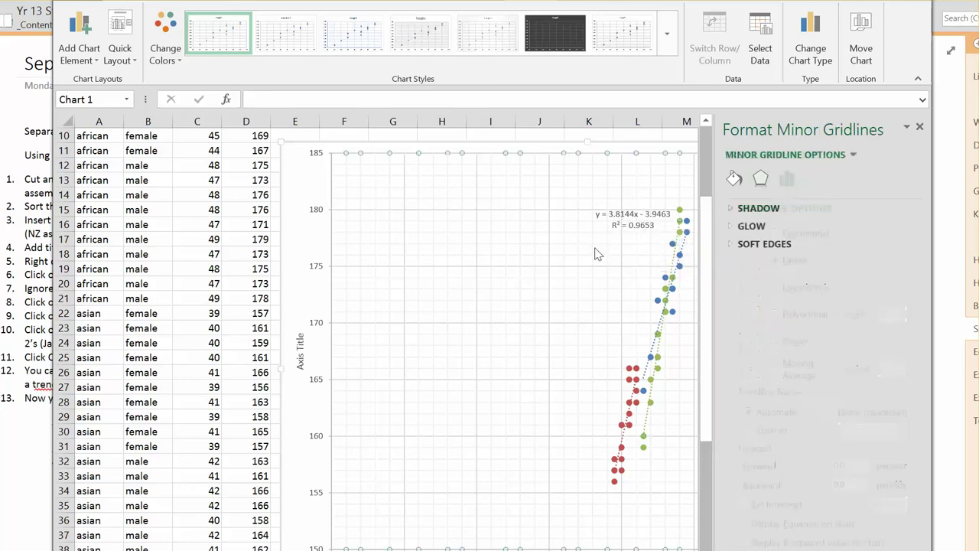
{"action": "scroll", "coordinate": [562, 186], "scroll_direction": "right", "scroll_amount": 4}
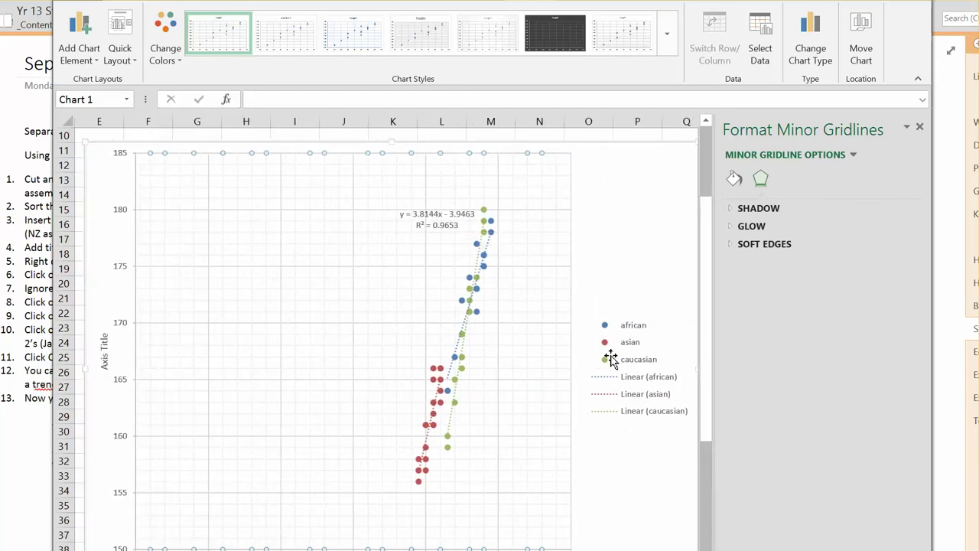
{"action": "left_click", "coordinate": [431, 224]}
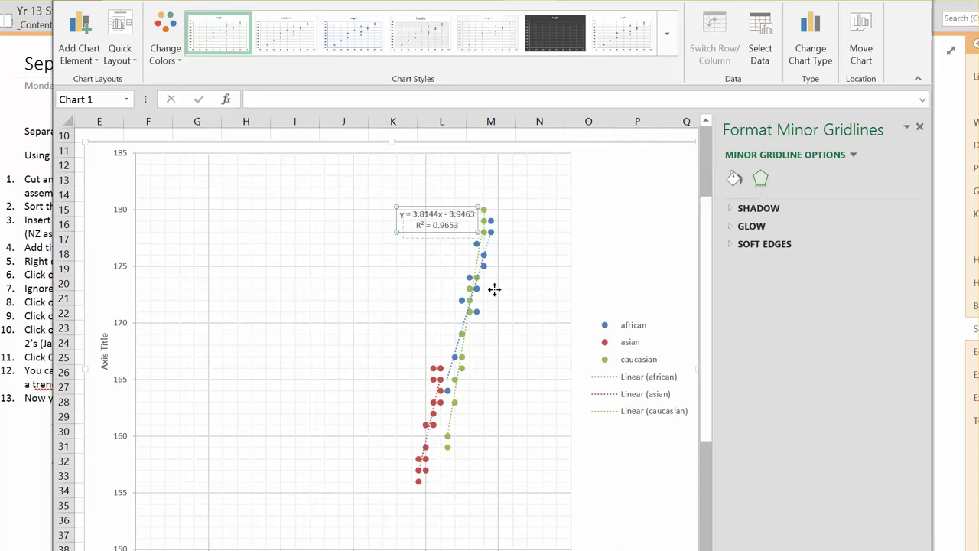
{"action": "left_click_drag", "start_coordinate": [625, 316], "coordinate": [624, 300]}
{"action": "left_click_drag", "start_coordinate": [627, 451], "coordinate": [628, 513]}
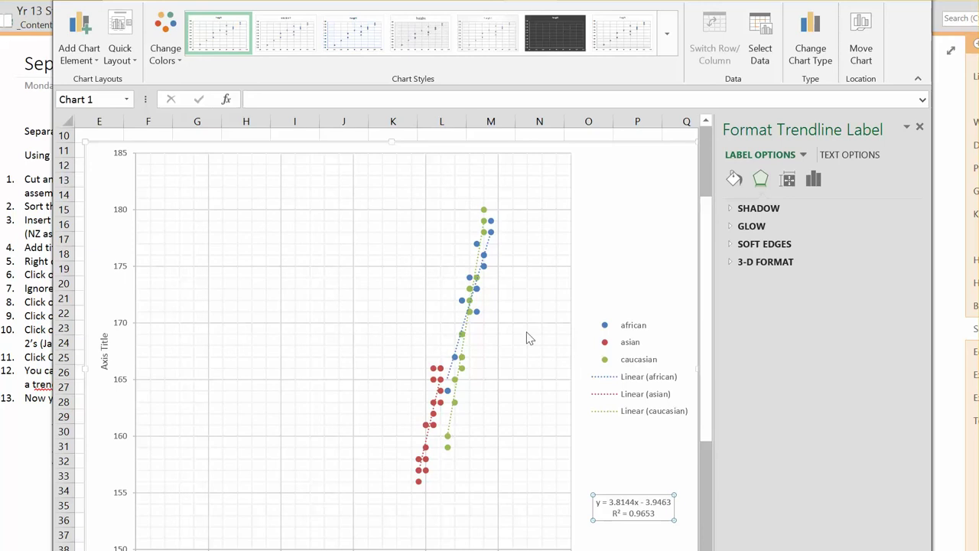
{"action": "right_click", "coordinate": [436, 382]}
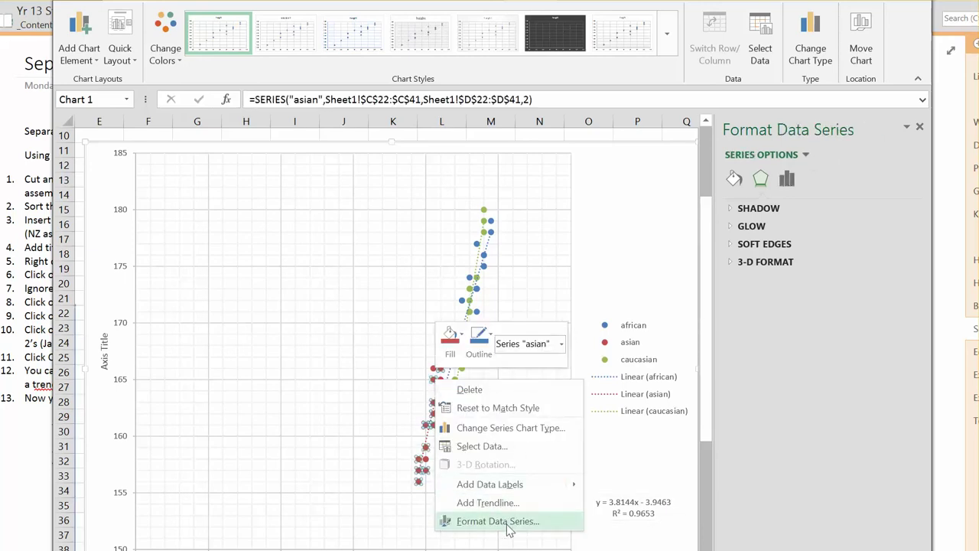
{"action": "left_click", "coordinate": [426, 444]}
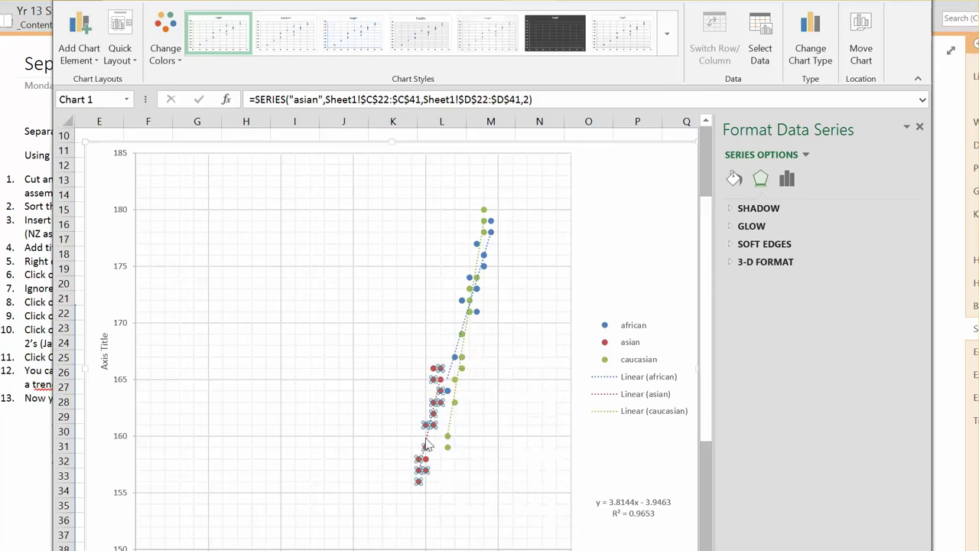
{"action": "left_click", "coordinate": [440, 452]}
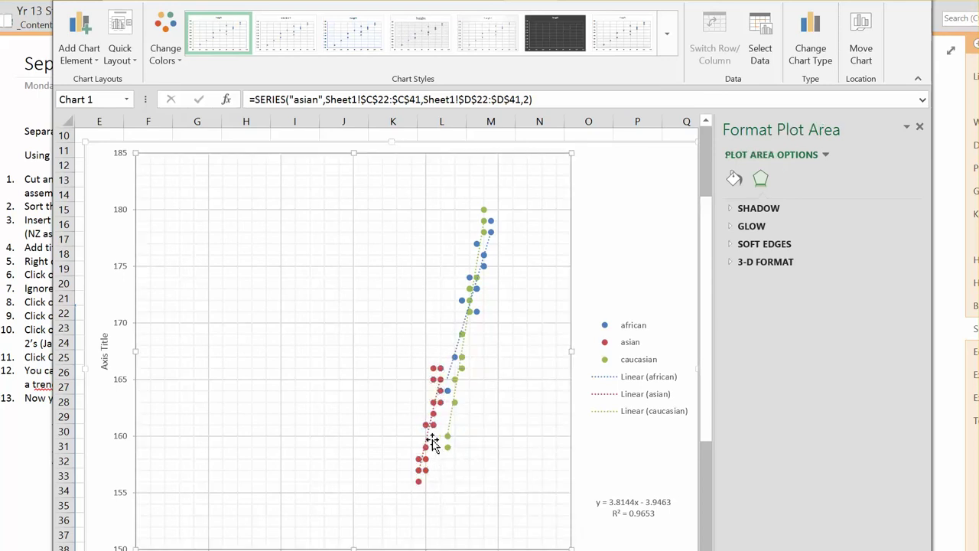
{"action": "left_click", "coordinate": [425, 436]}
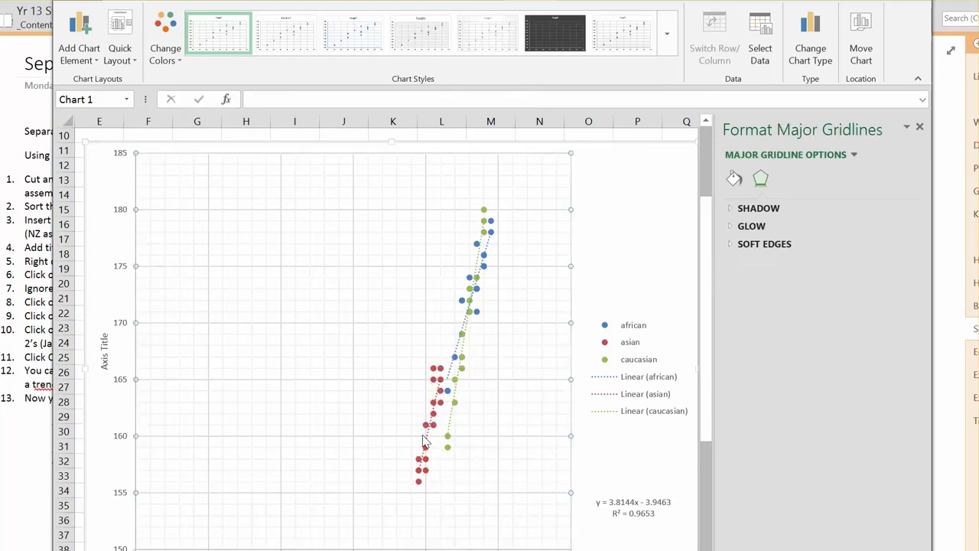
Display the asian trendline's equation and R-squared value and move their label just above the caucasian equation label.
{"action": "left_click", "coordinate": [429, 442]}
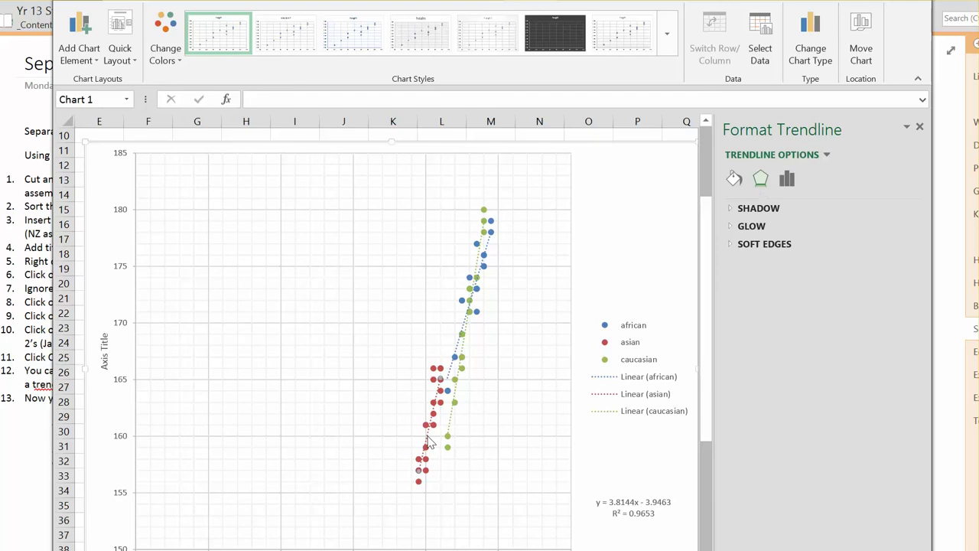
{"action": "right_click", "coordinate": [428, 442]}
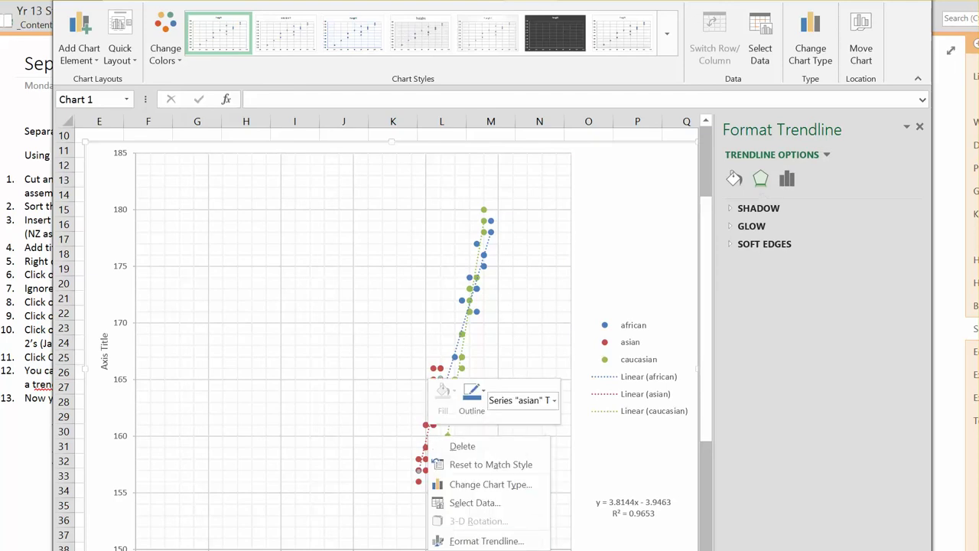
{"action": "left_click", "coordinate": [485, 541]}
{"action": "left_click", "coordinate": [754, 523]}
{"action": "left_click", "coordinate": [744, 542]}
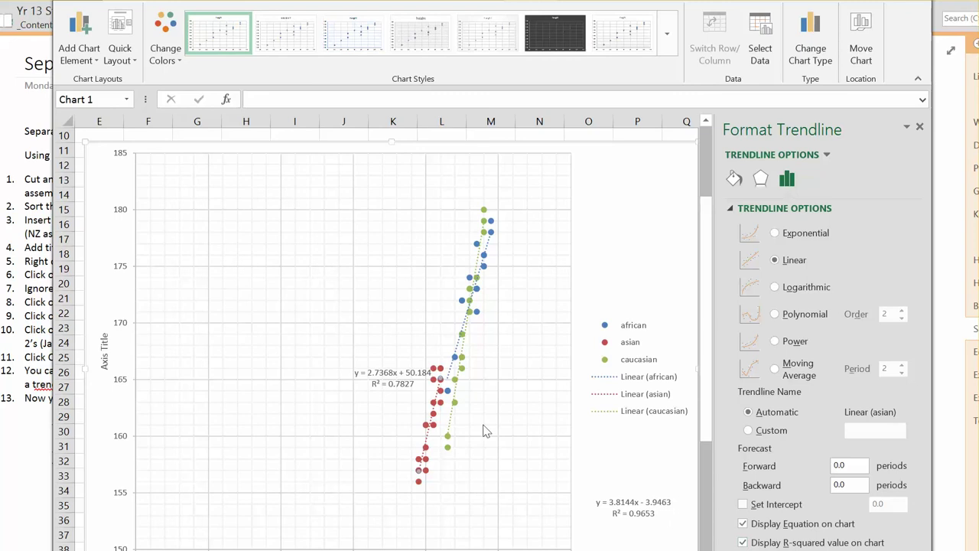
{"action": "left_click", "coordinate": [393, 384]}
{"action": "left_click_drag", "start_coordinate": [393, 385], "coordinate": [628, 479]}
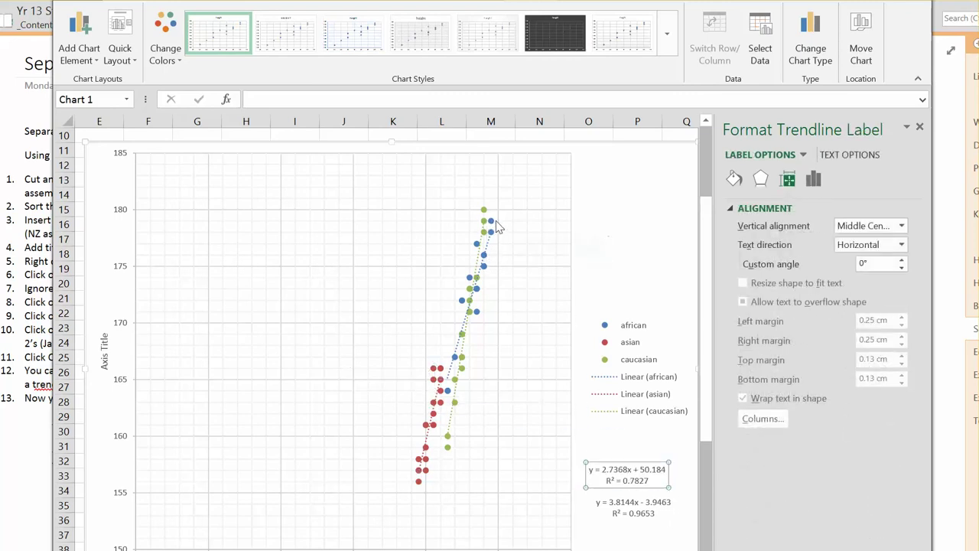
Display the equation and R-squared value on the chart for the african series' linear trendline.
{"action": "left_click", "coordinate": [489, 251]}
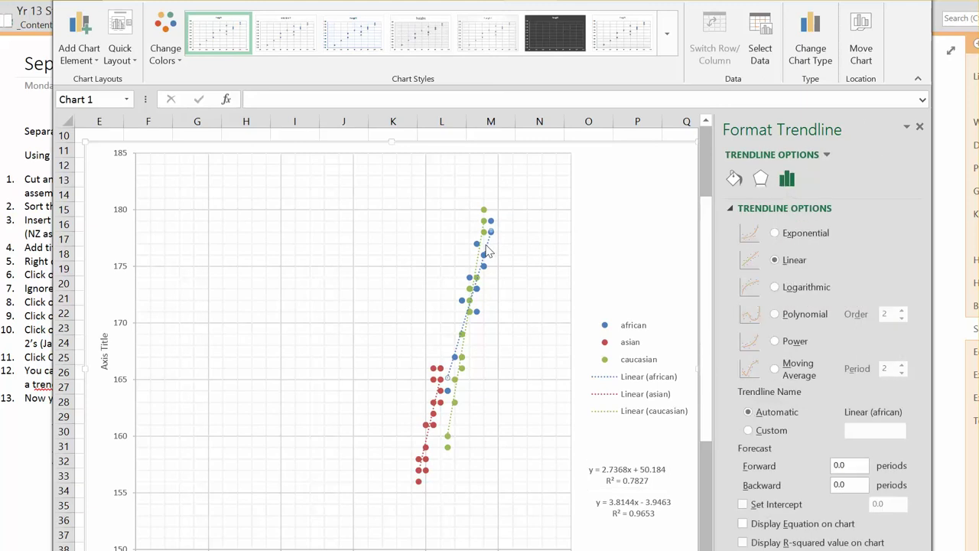
{"action": "left_click", "coordinate": [771, 525]}
{"action": "left_click", "coordinate": [744, 542]}
Move the african equation label directly beneath the legend and line up the caucasian label below the other two.
{"action": "left_click", "coordinate": [439, 228]}
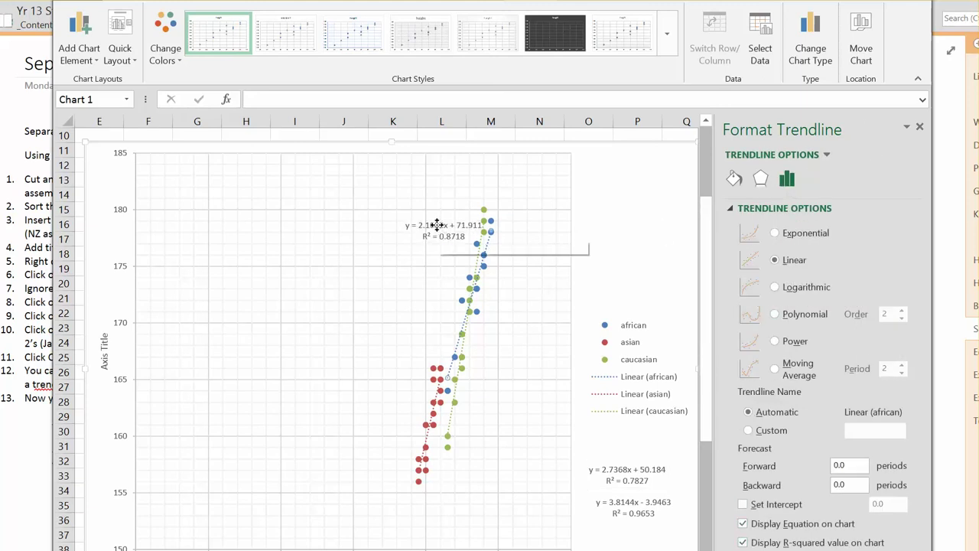
{"action": "left_click_drag", "start_coordinate": [619, 424], "coordinate": [618, 432]}
{"action": "left_click_drag", "start_coordinate": [617, 514], "coordinate": [607, 517]}
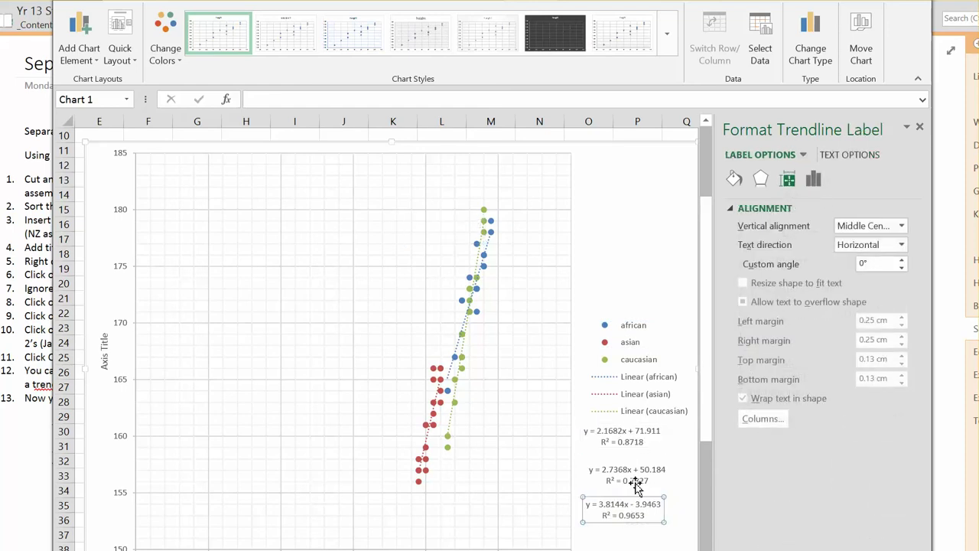
{"action": "mouse_move", "coordinate": [634, 442]}
{"action": "left_mouse_down"}
{"action": "mouse_move", "coordinate": [635, 456]}
{"action": "mouse_move", "coordinate": [634, 443]}
{"action": "left_mouse_up"}
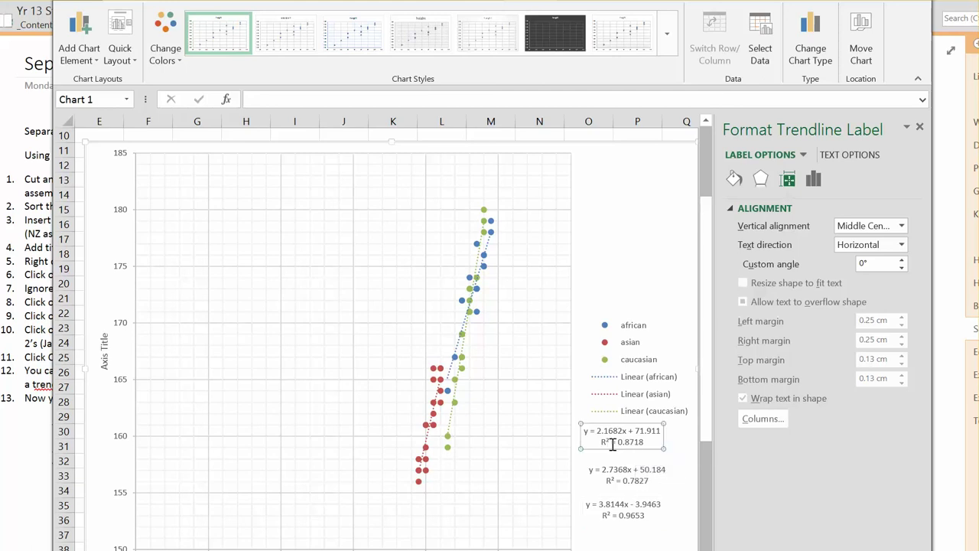